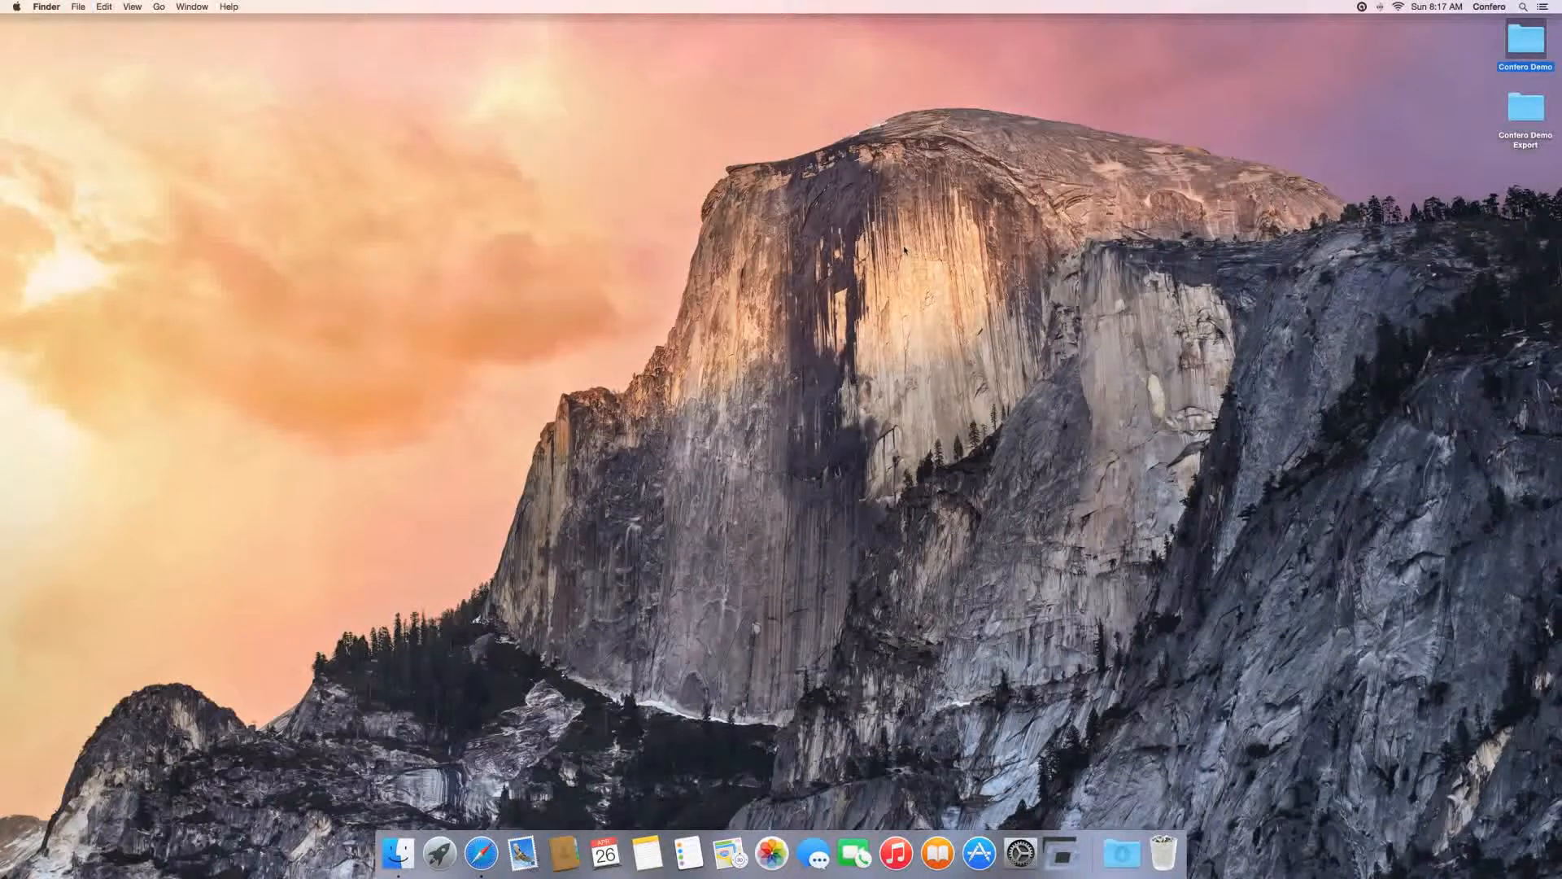
# Step: Open Confero and set up an image import that organizes the images by time interval
pyautogui.click(1088, 629)
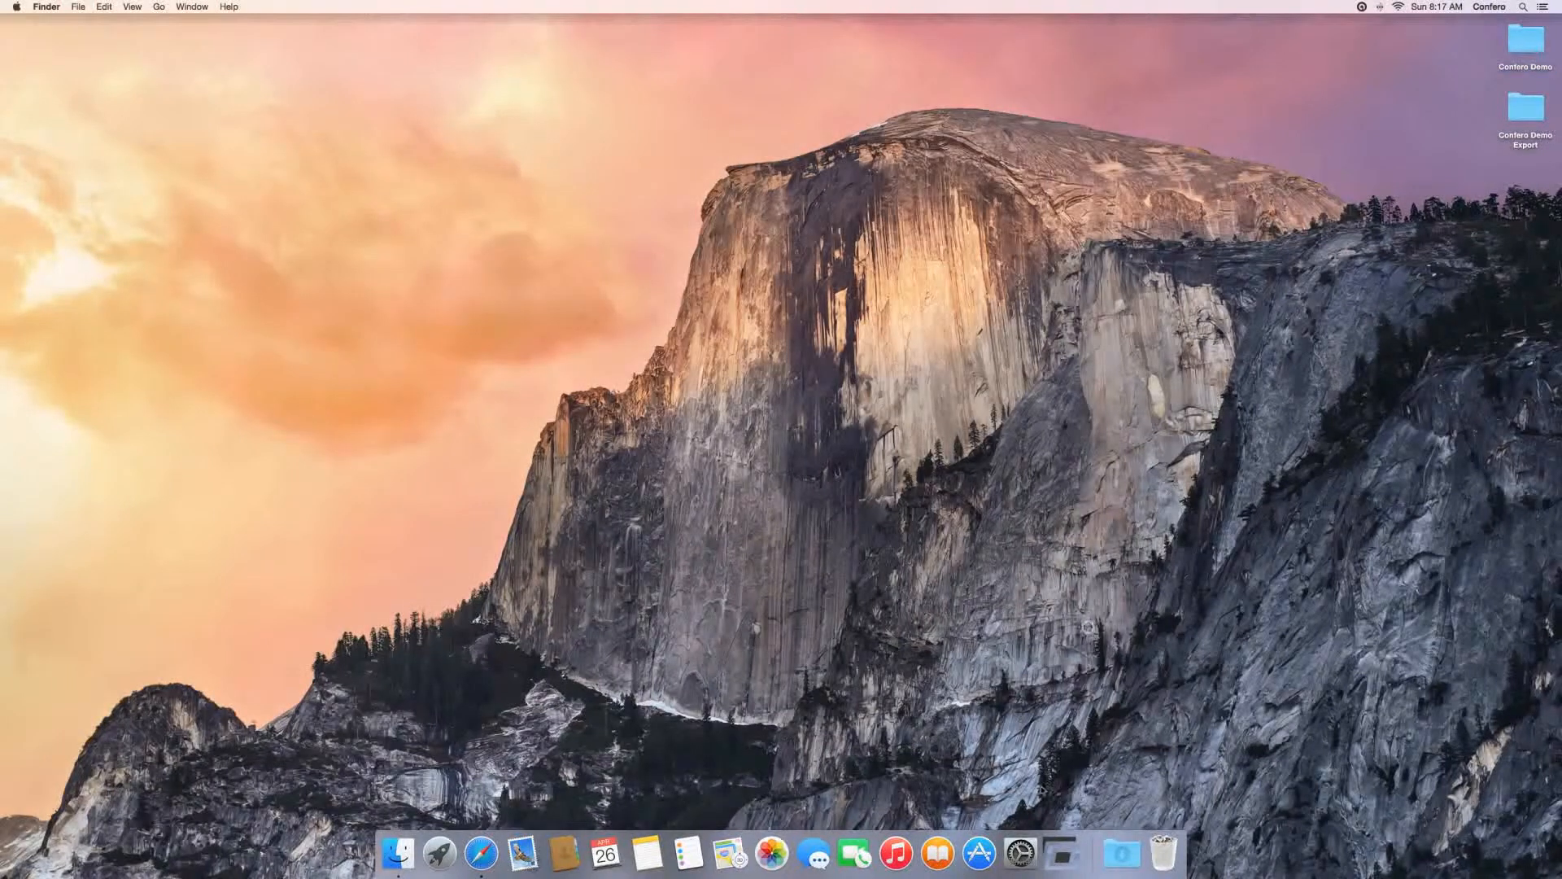
pyautogui.click(1063, 849)
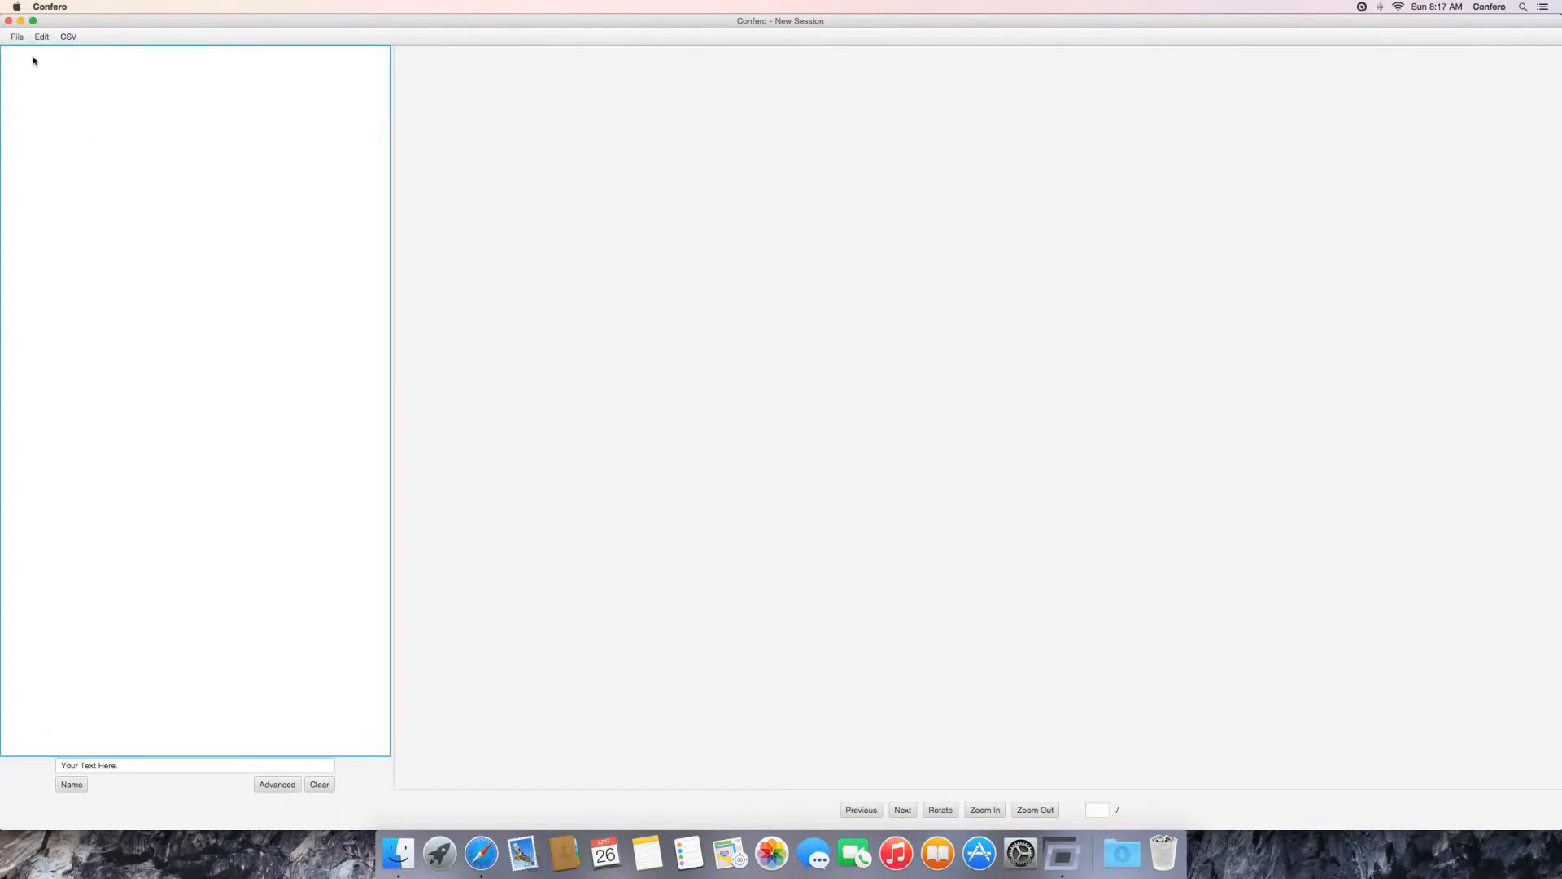
pyautogui.click(16, 37)
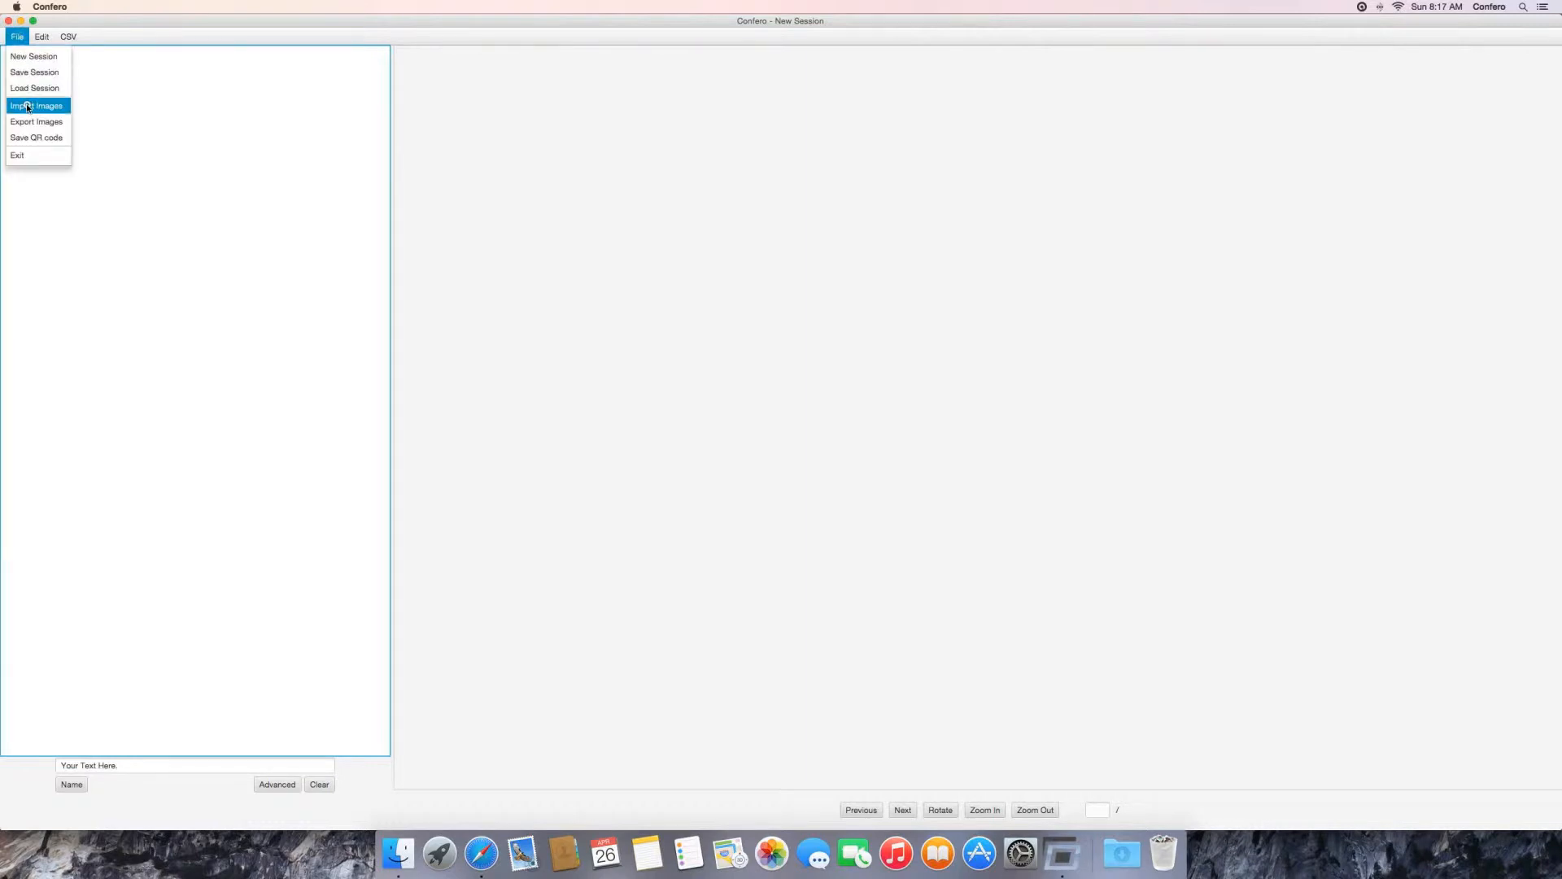
pyautogui.click(29, 106)
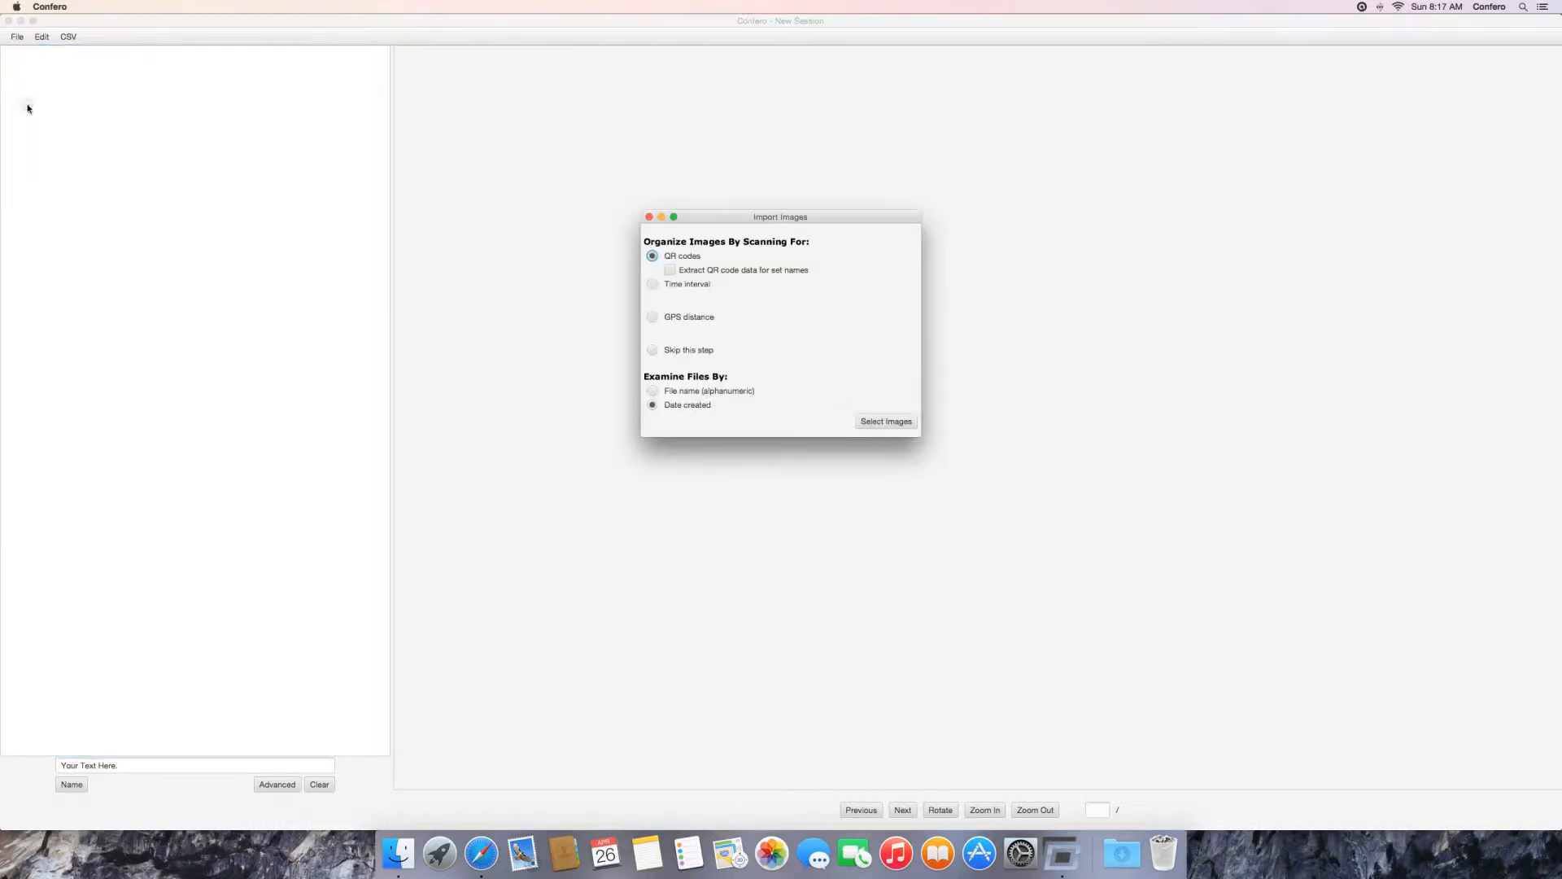
pyautogui.click(653, 286)
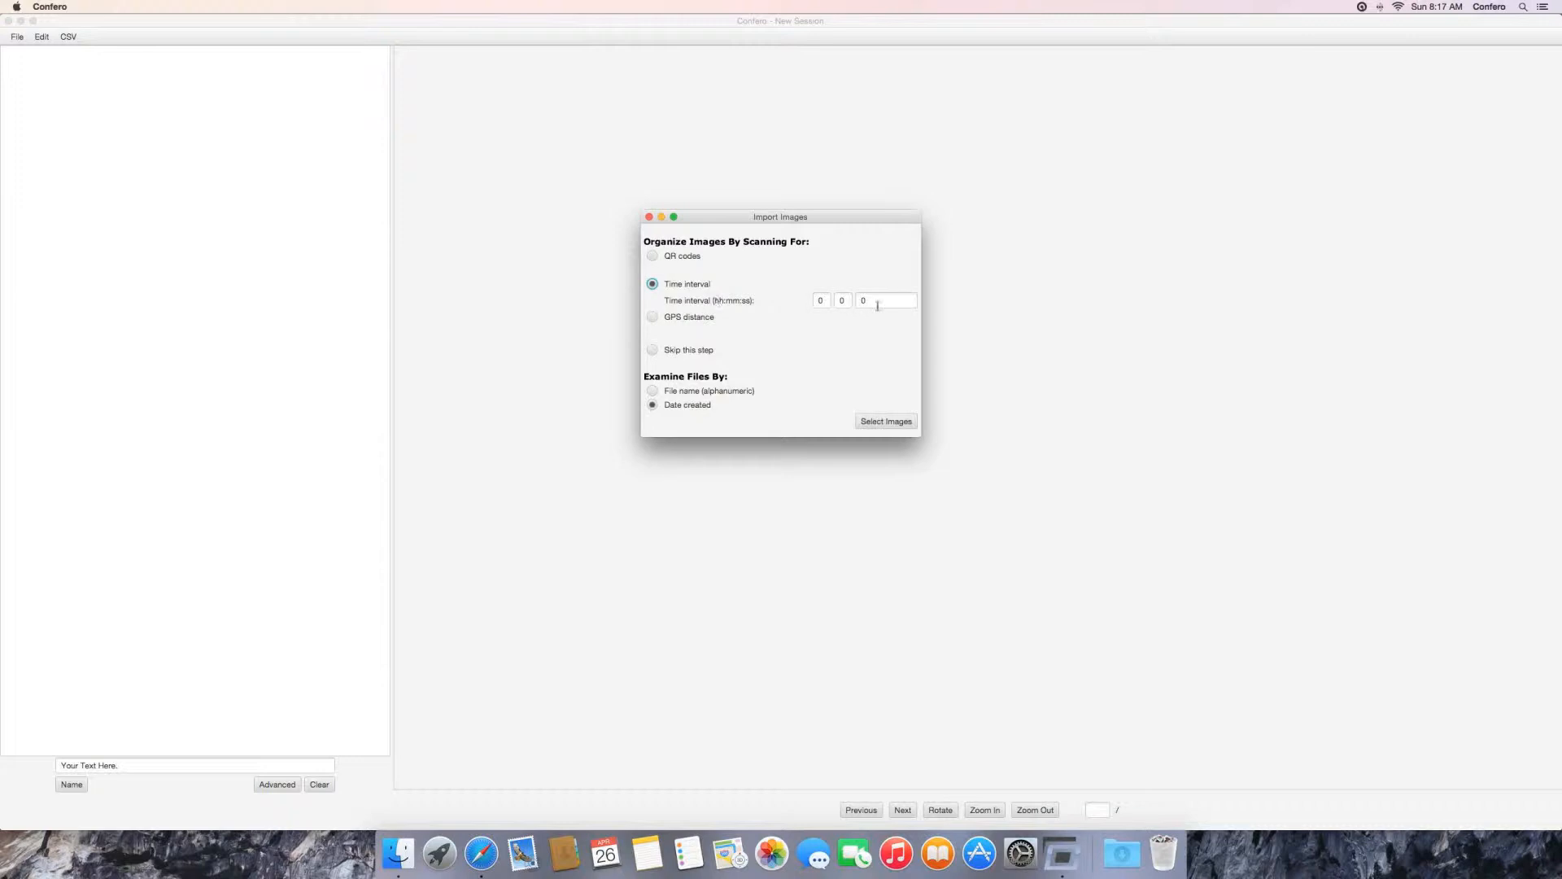
pyautogui.click(877, 303)
# Step: Import the images Scan001.tif through Scan014.tif from the Confero Demo folder
pyautogui.click(890, 428)
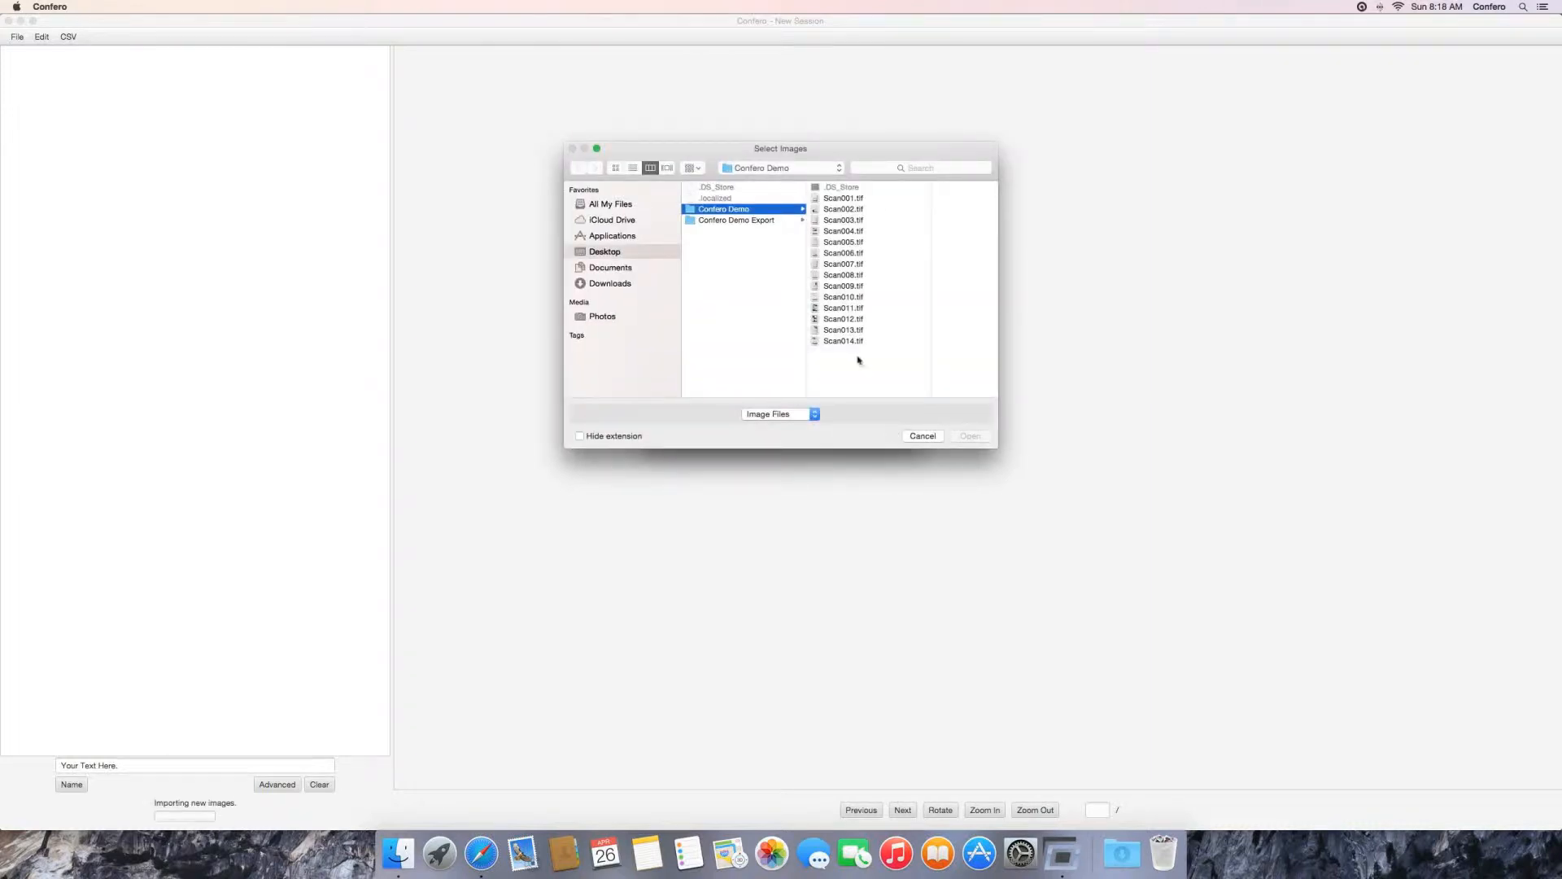
pyautogui.click(851, 200)
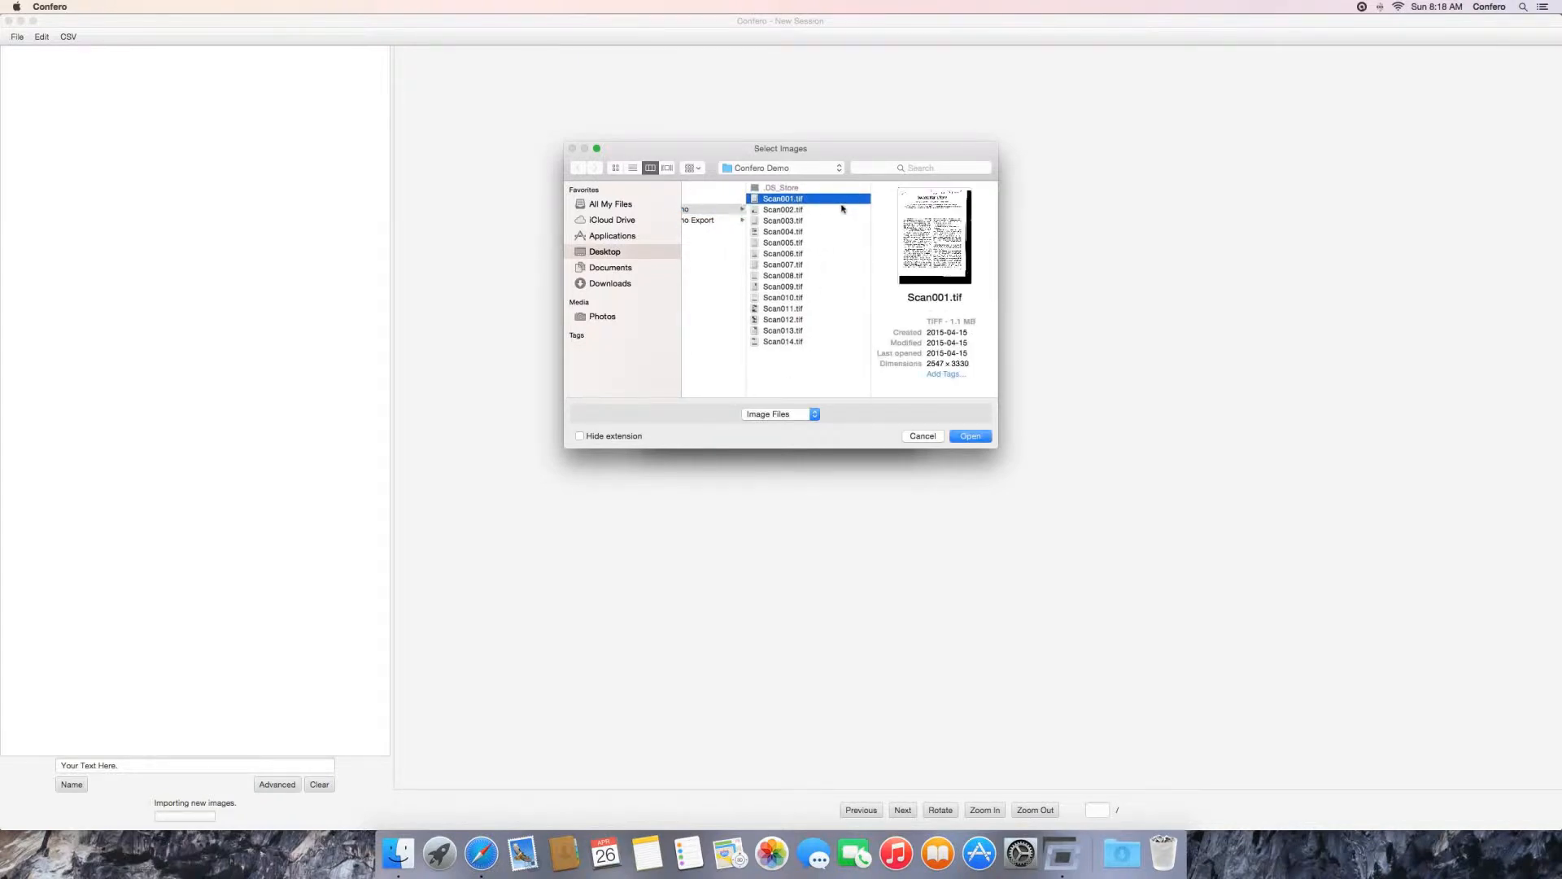
pyautogui.keyDown('shift'); pyautogui.click(804, 342); pyautogui.keyUp('shift')
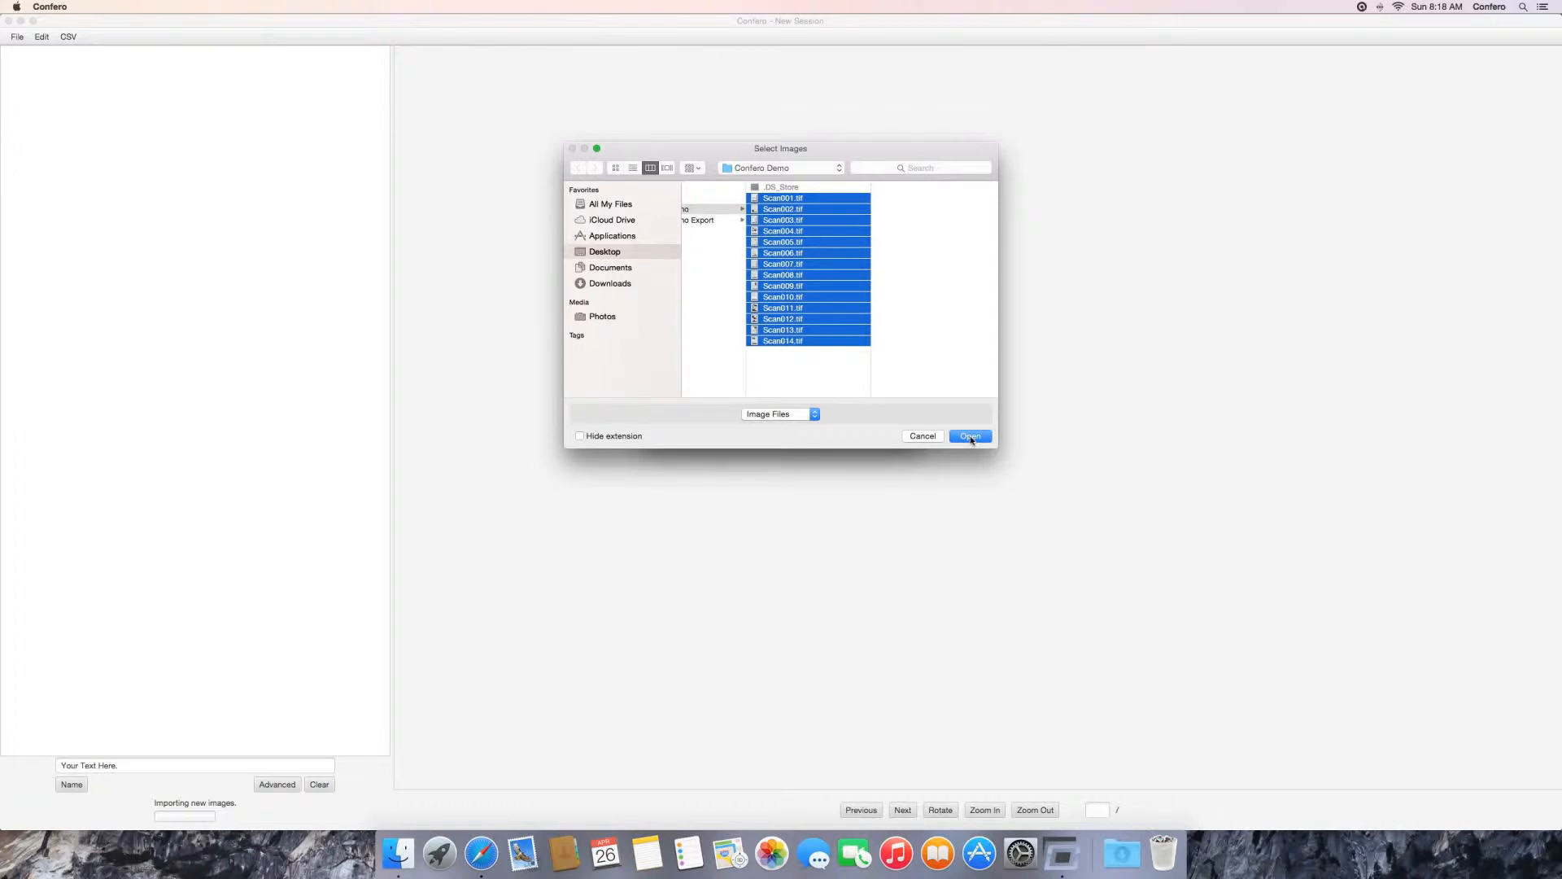
pyautogui.click(971, 437)
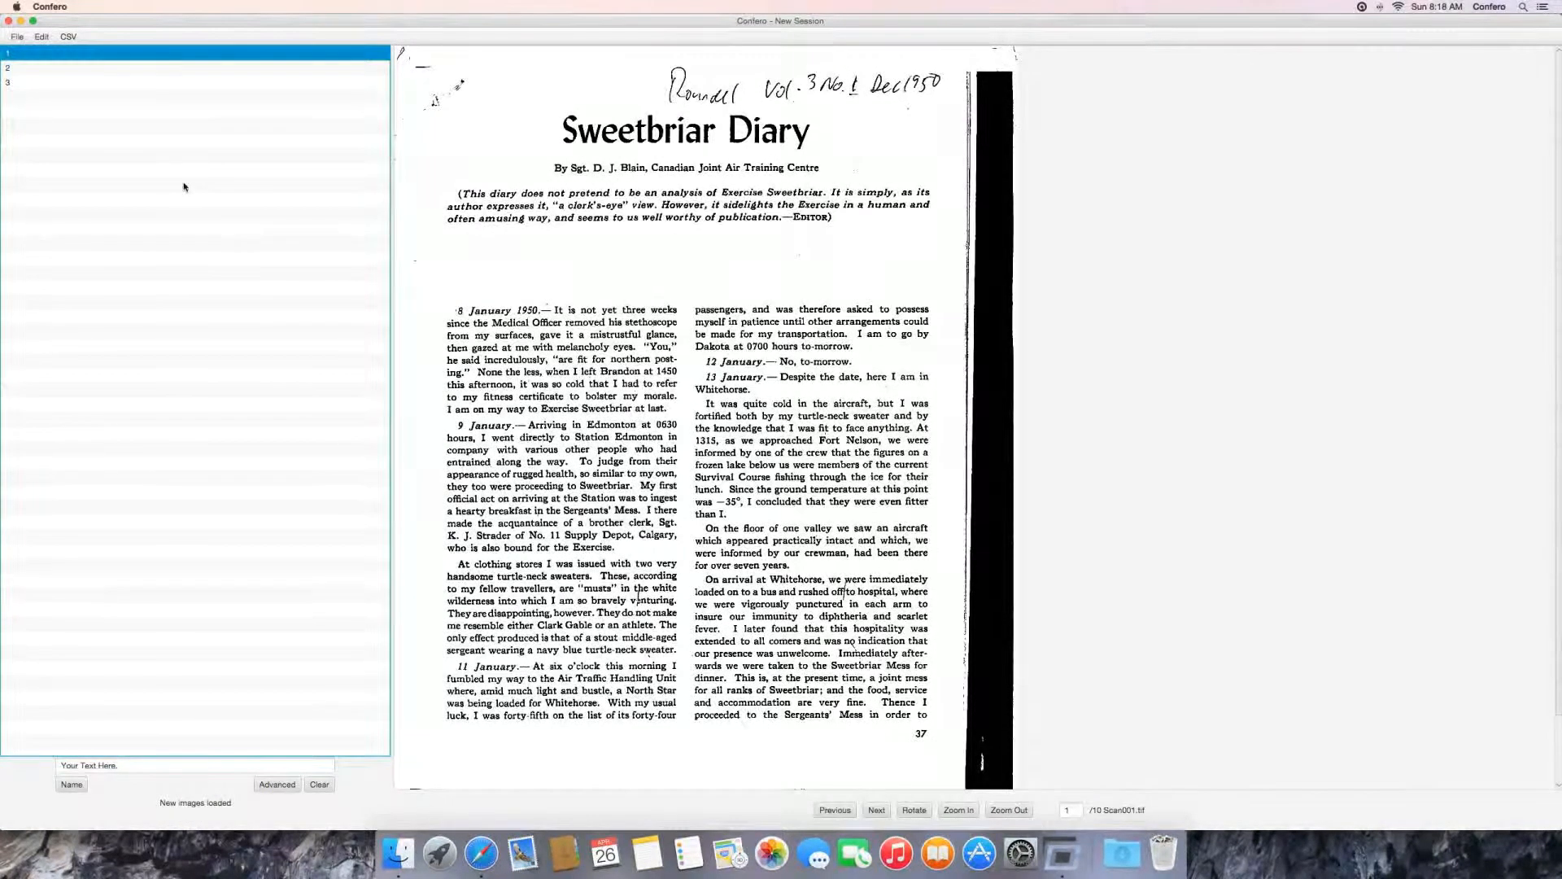
# Step: Preview the second and third image sets and name the first set "Roundel - Sweetbrair Diary - vol 3 no 1 Dec 1950"
pyautogui.moveTo(137, 765); pyautogui.dragTo(44, 763)
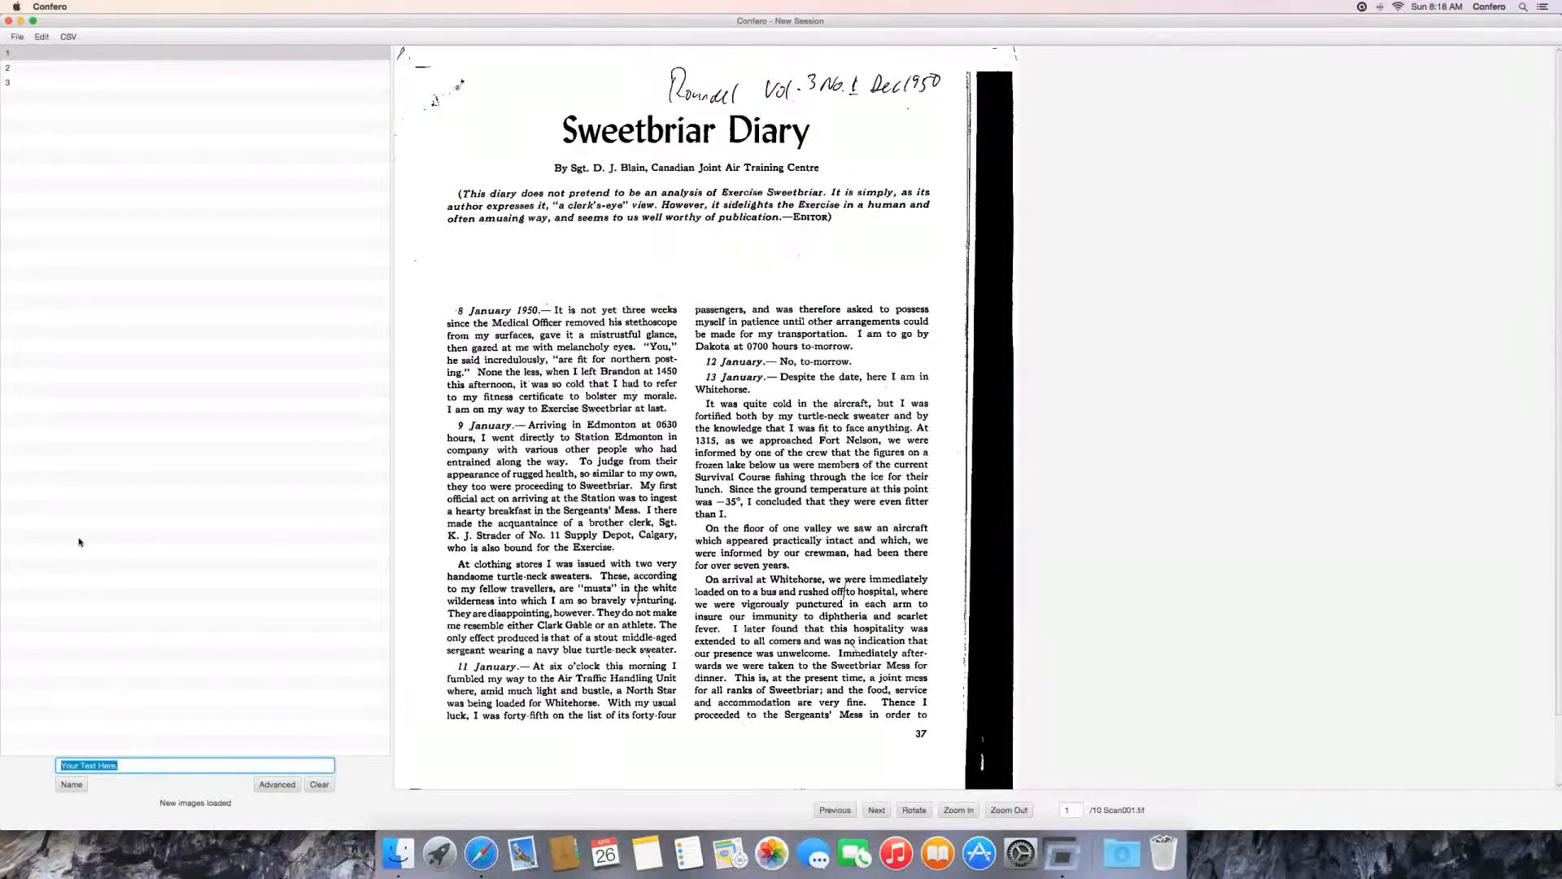
pyautogui.click(72, 67)
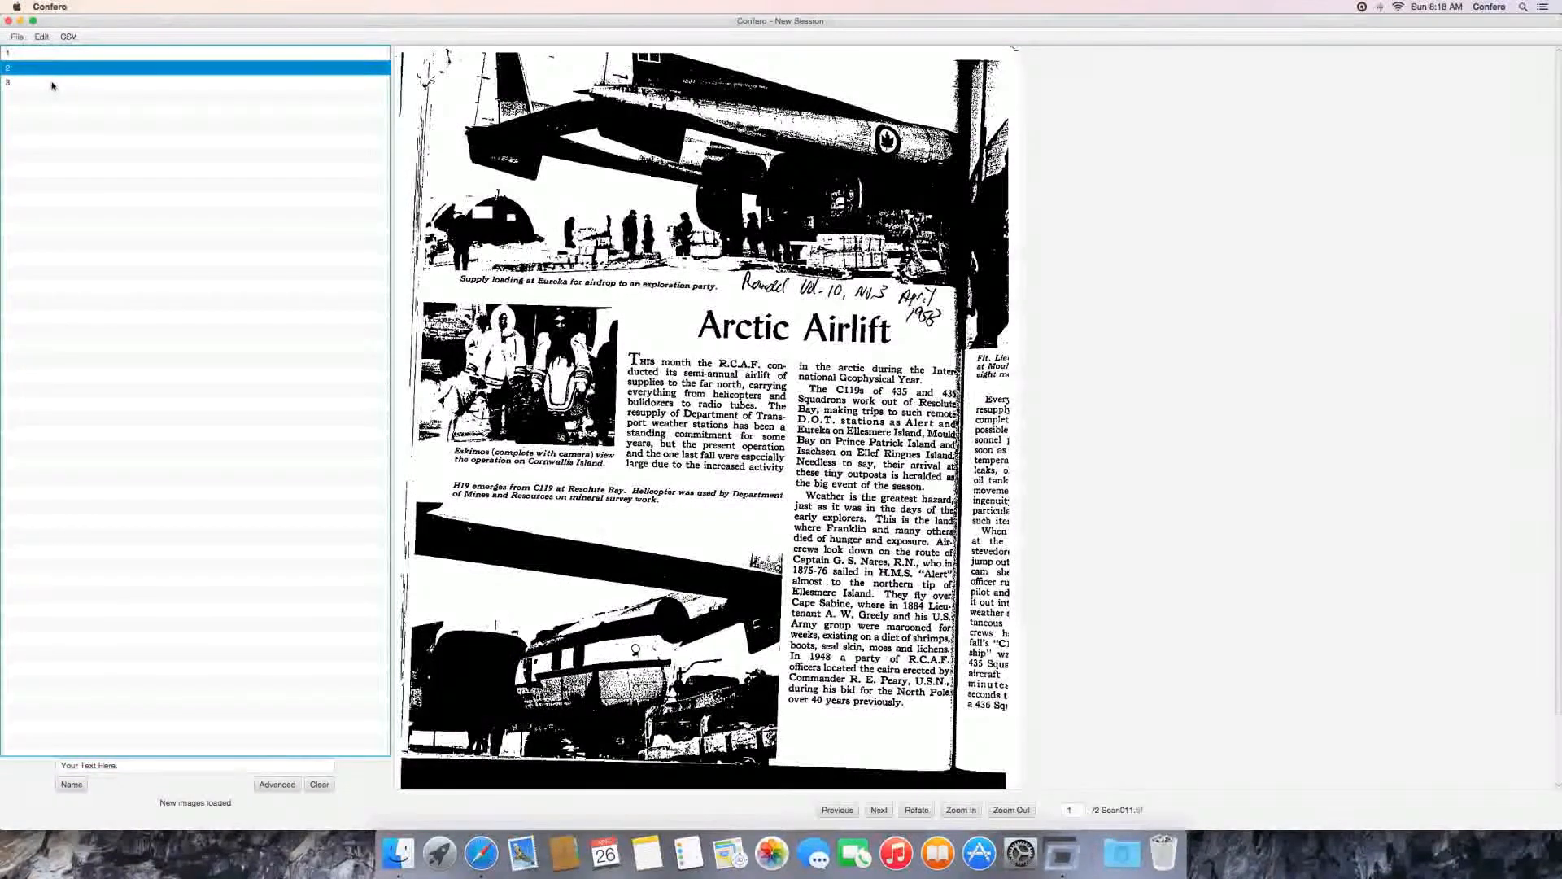
pyautogui.click(51, 82)
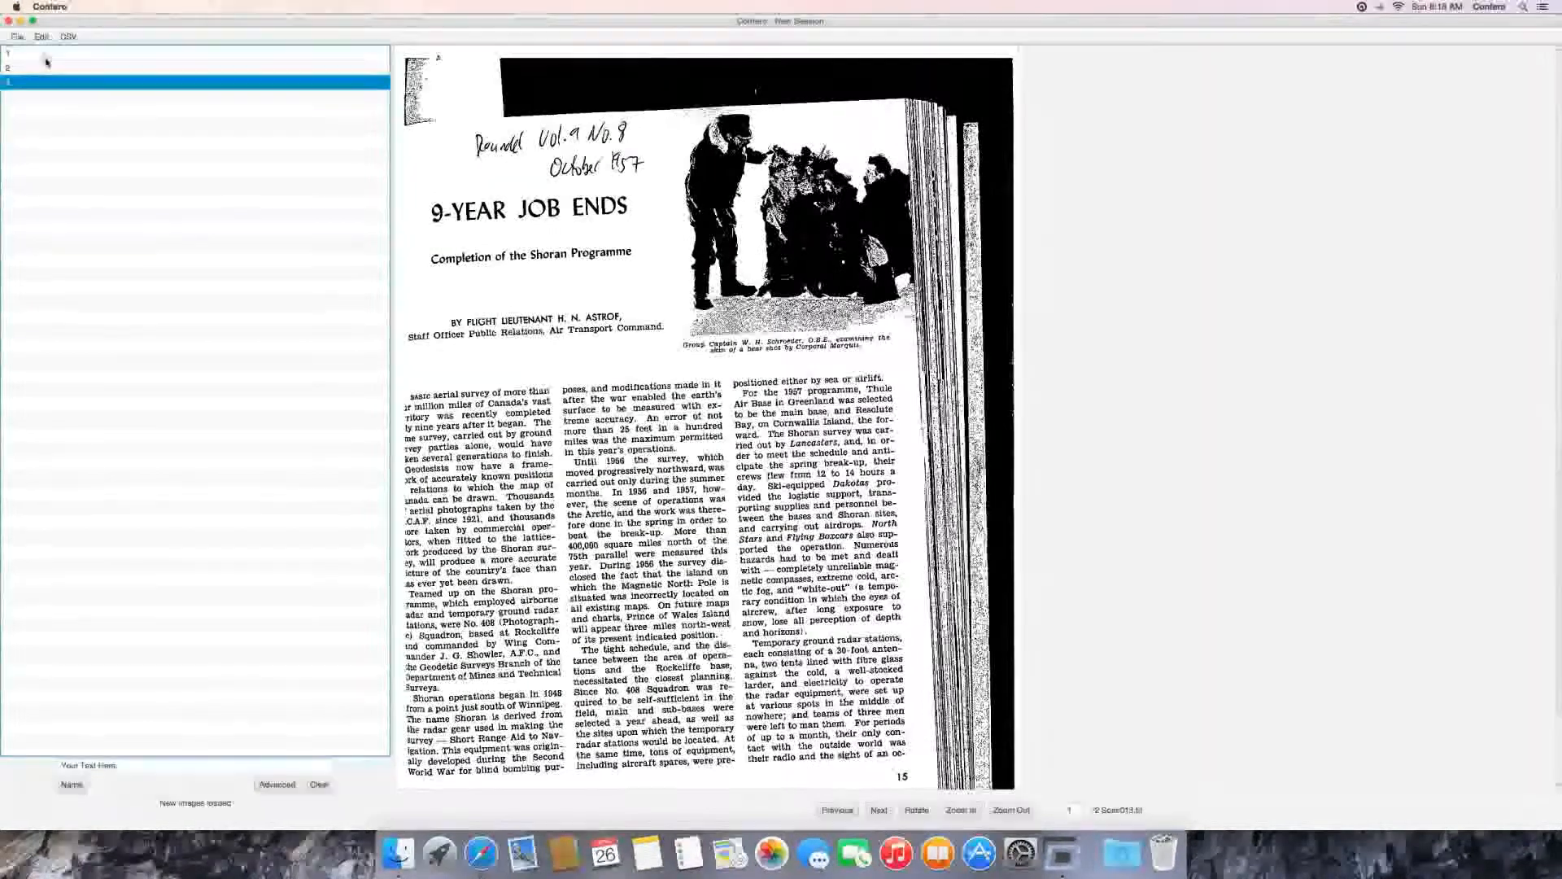
pyautogui.click(46, 57)
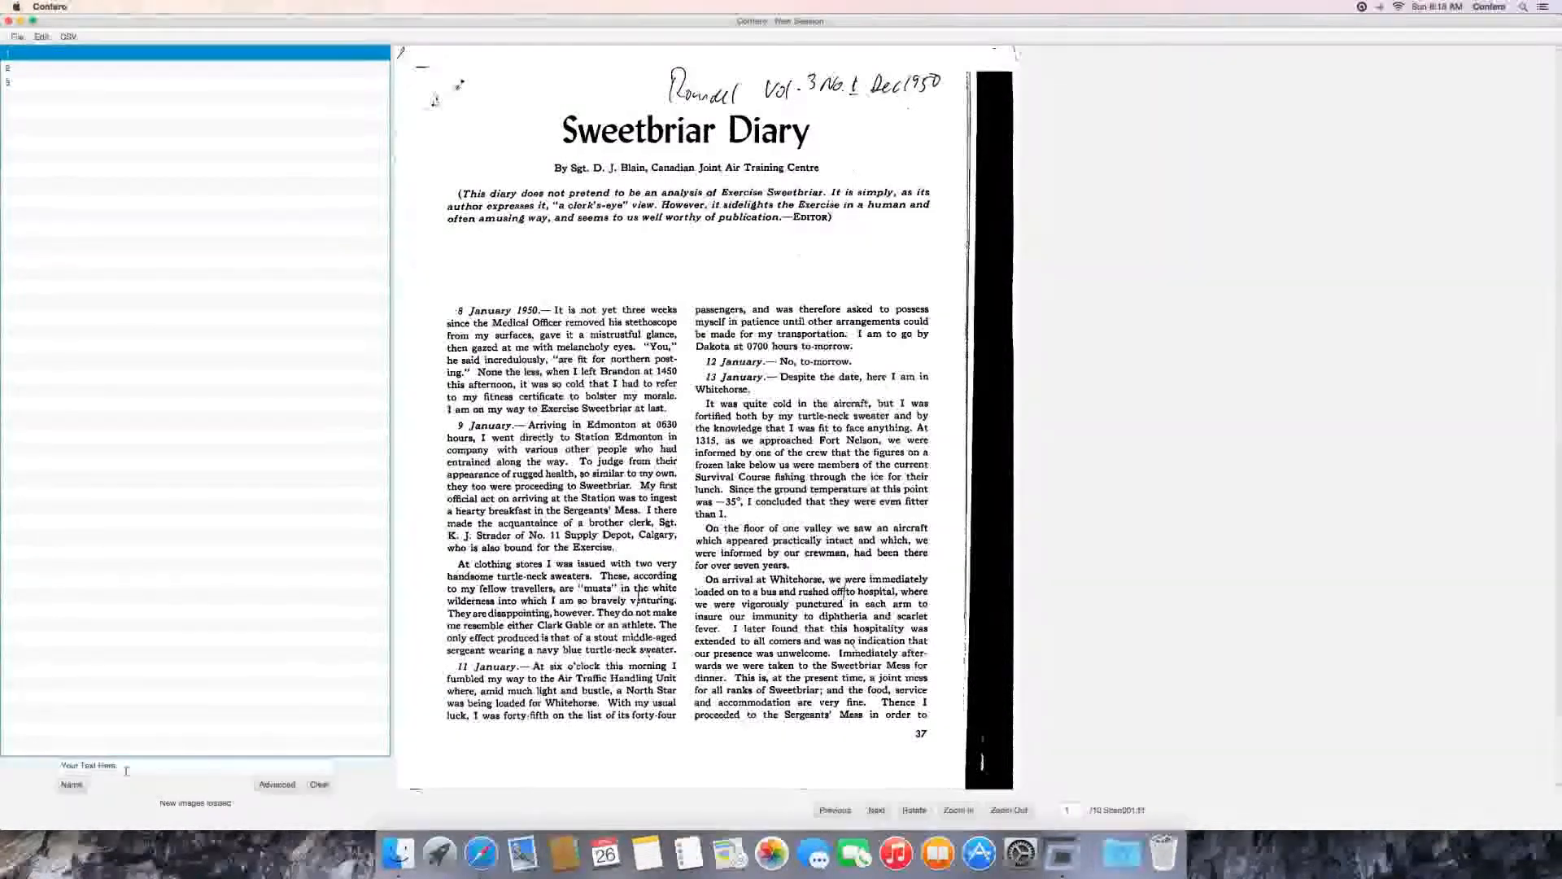
pyautogui.click(57, 765)
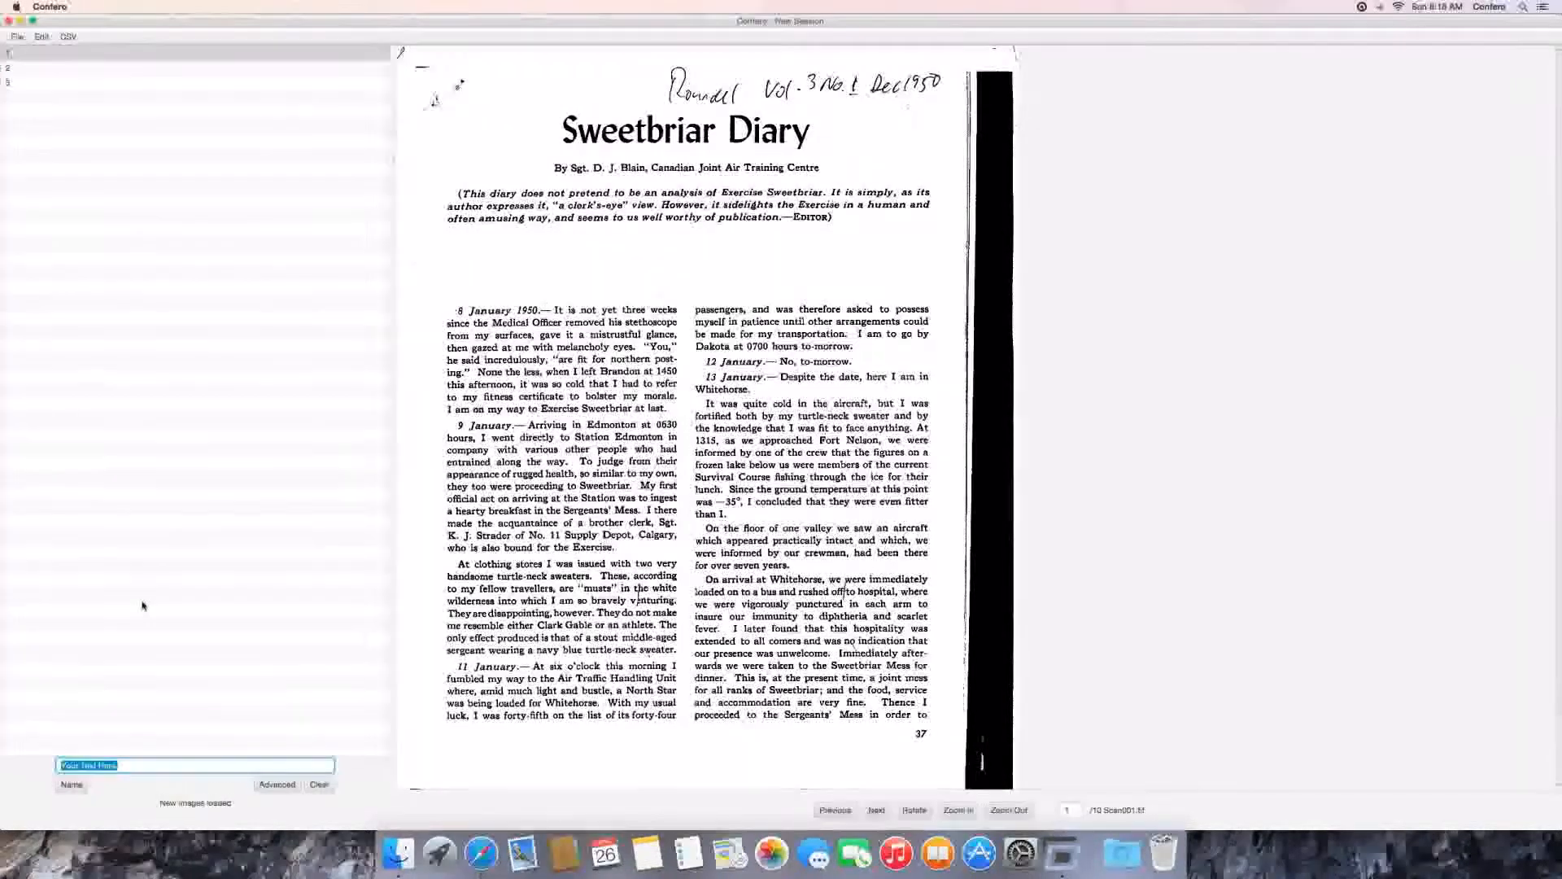
pyautogui.write('Roundel - Sweet')
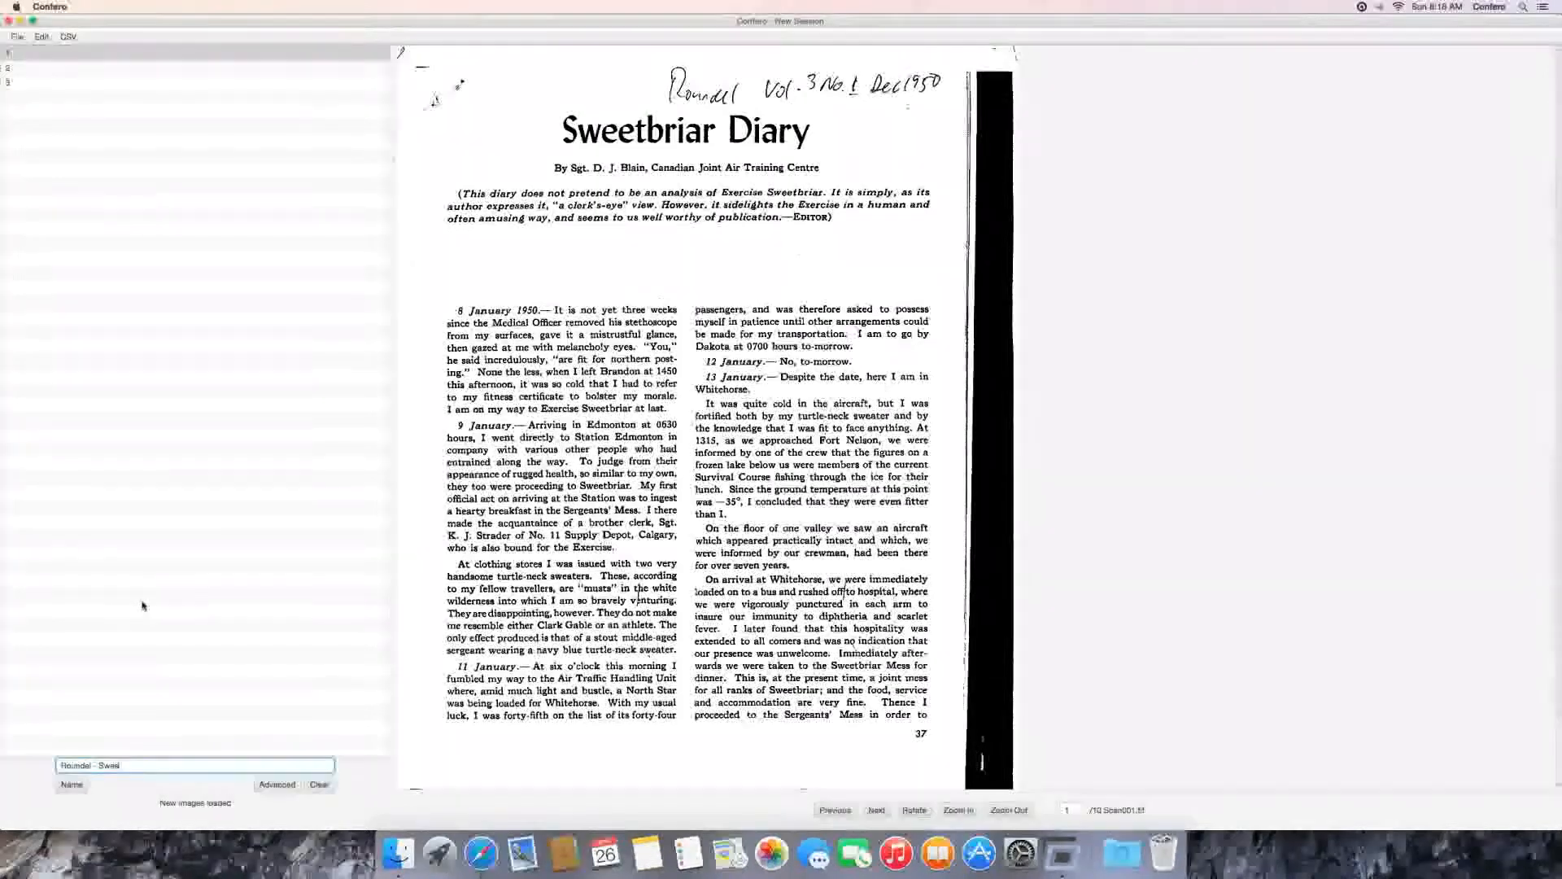
pyautogui.write('brair Diary - vol 3 no 1 Dec 1950')
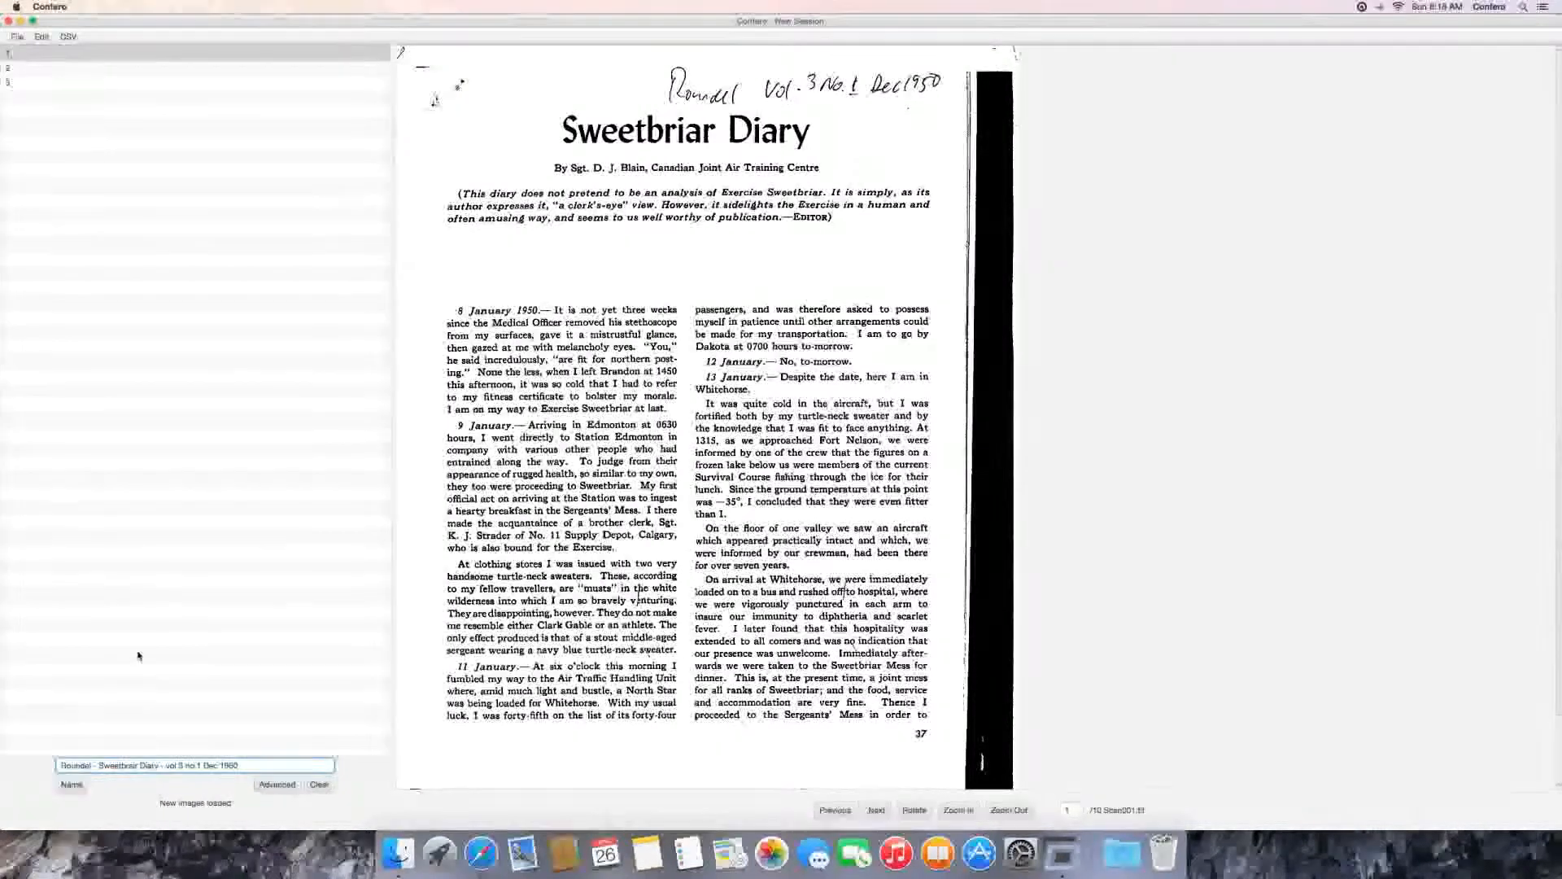
pyautogui.click(72, 785)
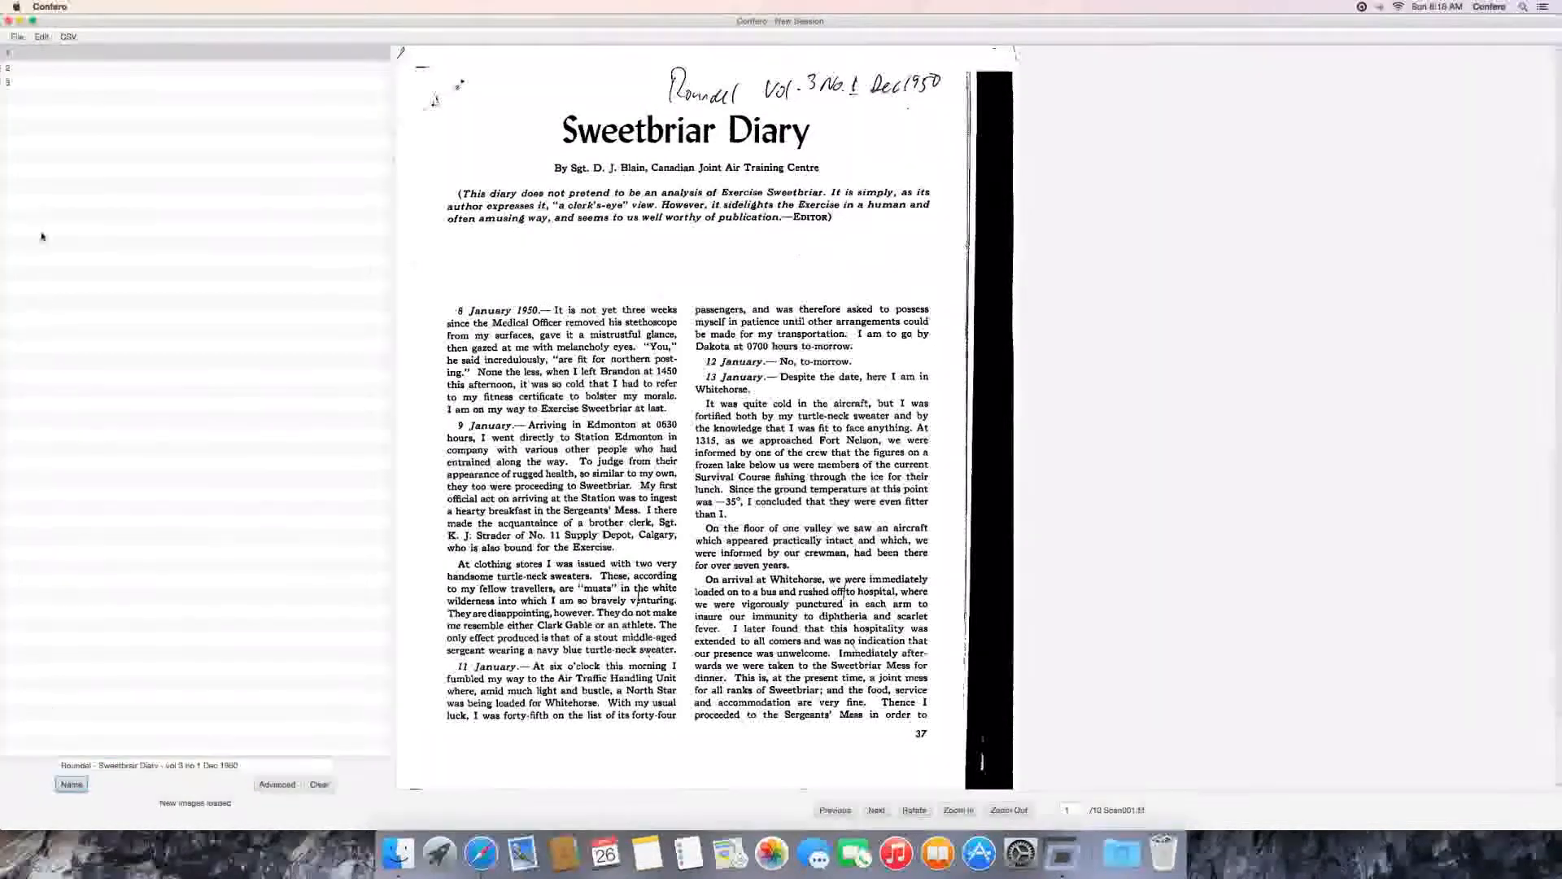
# Step: Name the second image set "Roundel - Arctic Airlift - vol 10 no 3 April 1958"
pyautogui.click(45, 71)
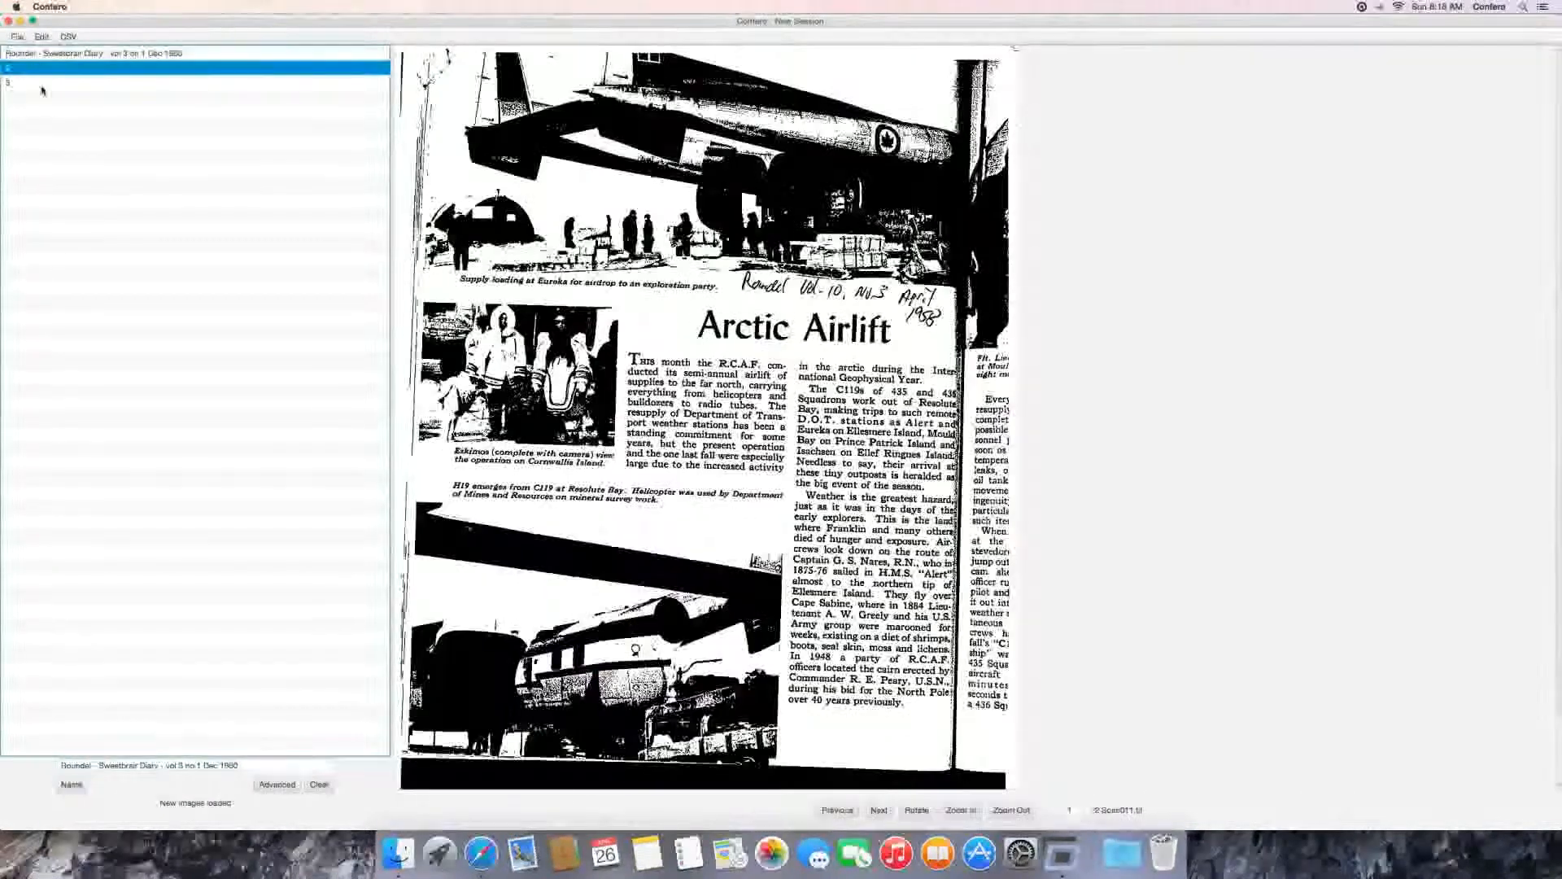
pyautogui.moveTo(100, 765); pyautogui.dragTo(239, 767)
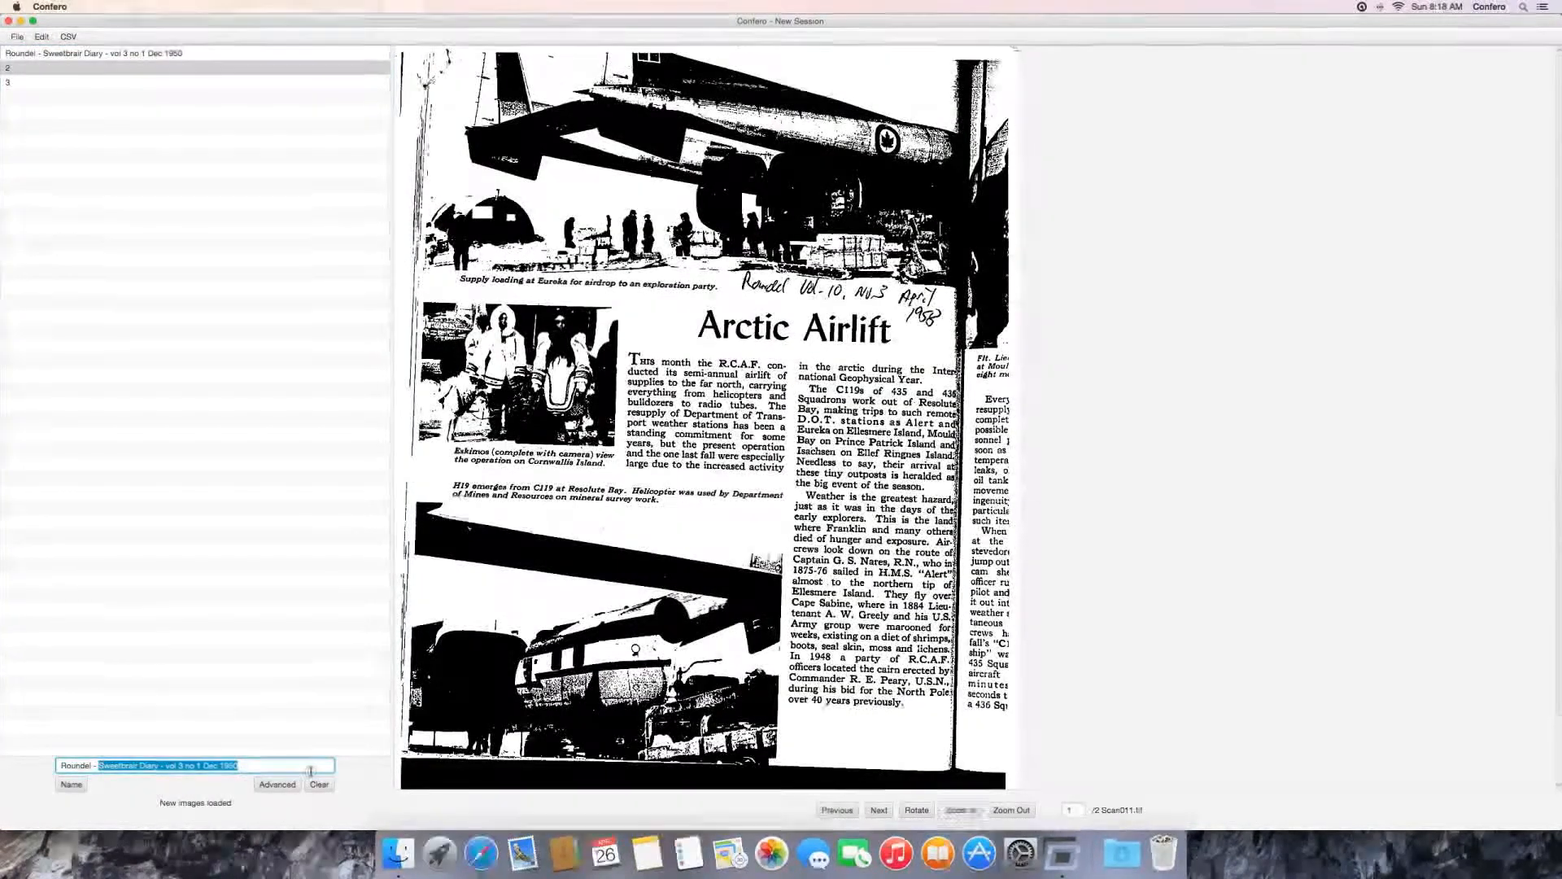
pyautogui.write('Arctic ')
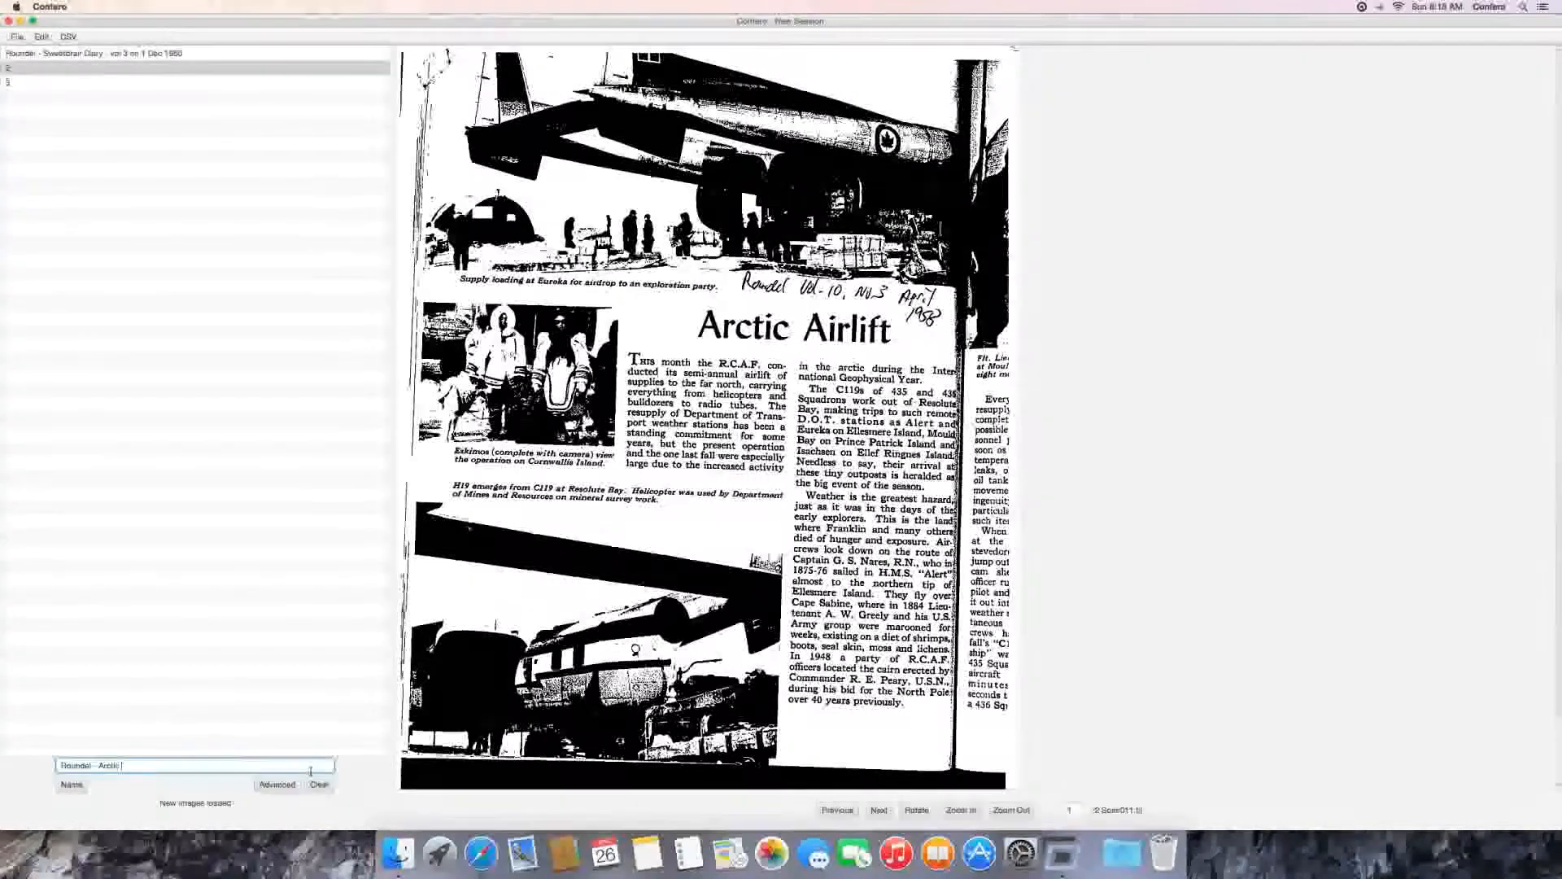
pyautogui.write('Airlift - vol 10 no ')
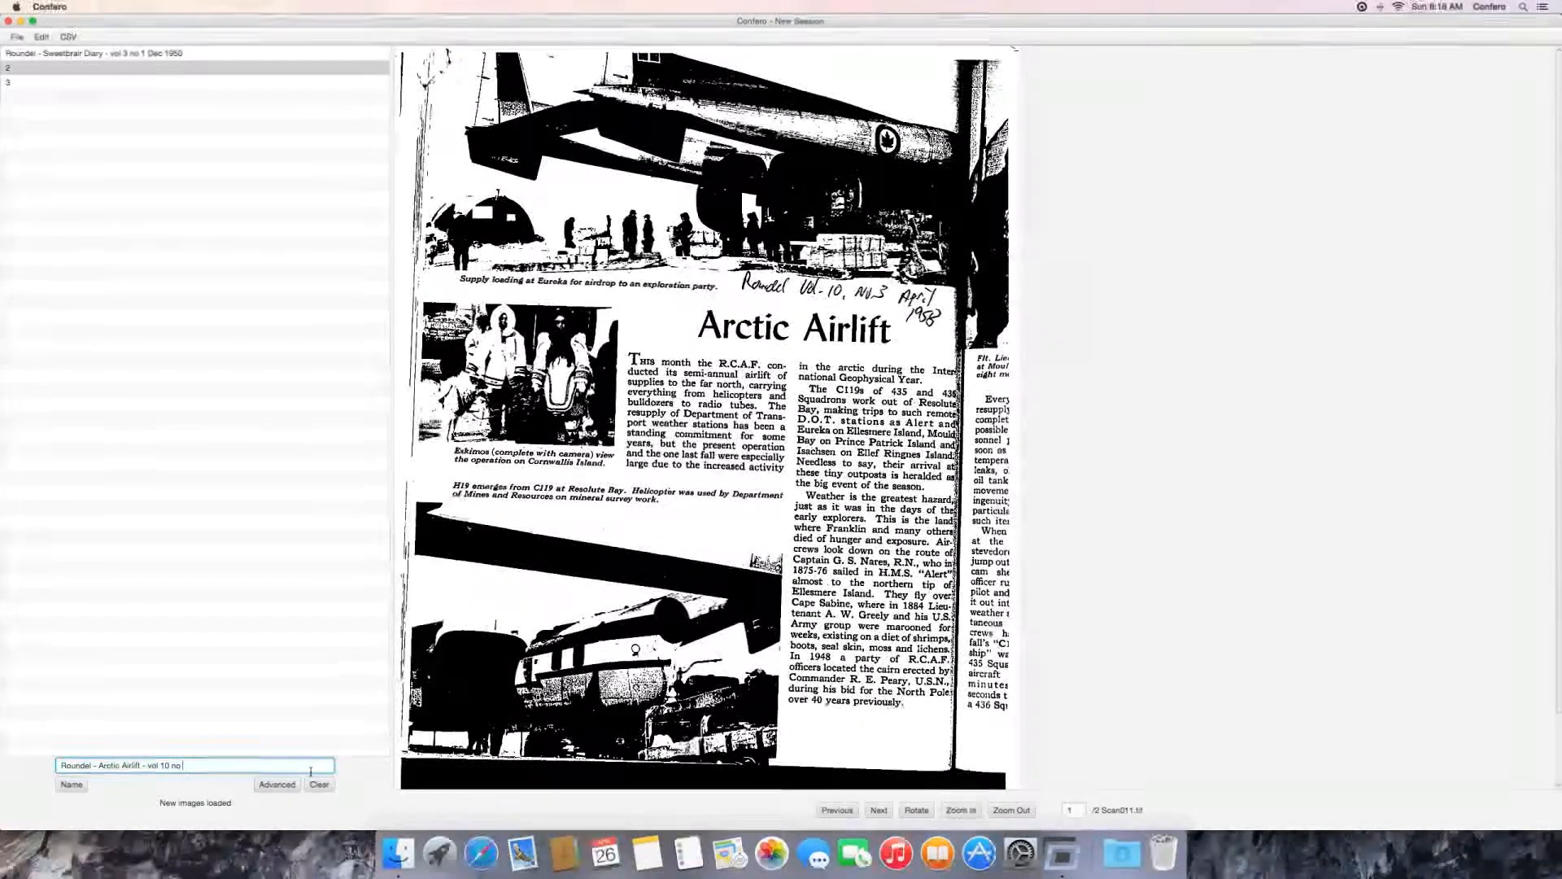
pyautogui.write('3 April 1958')
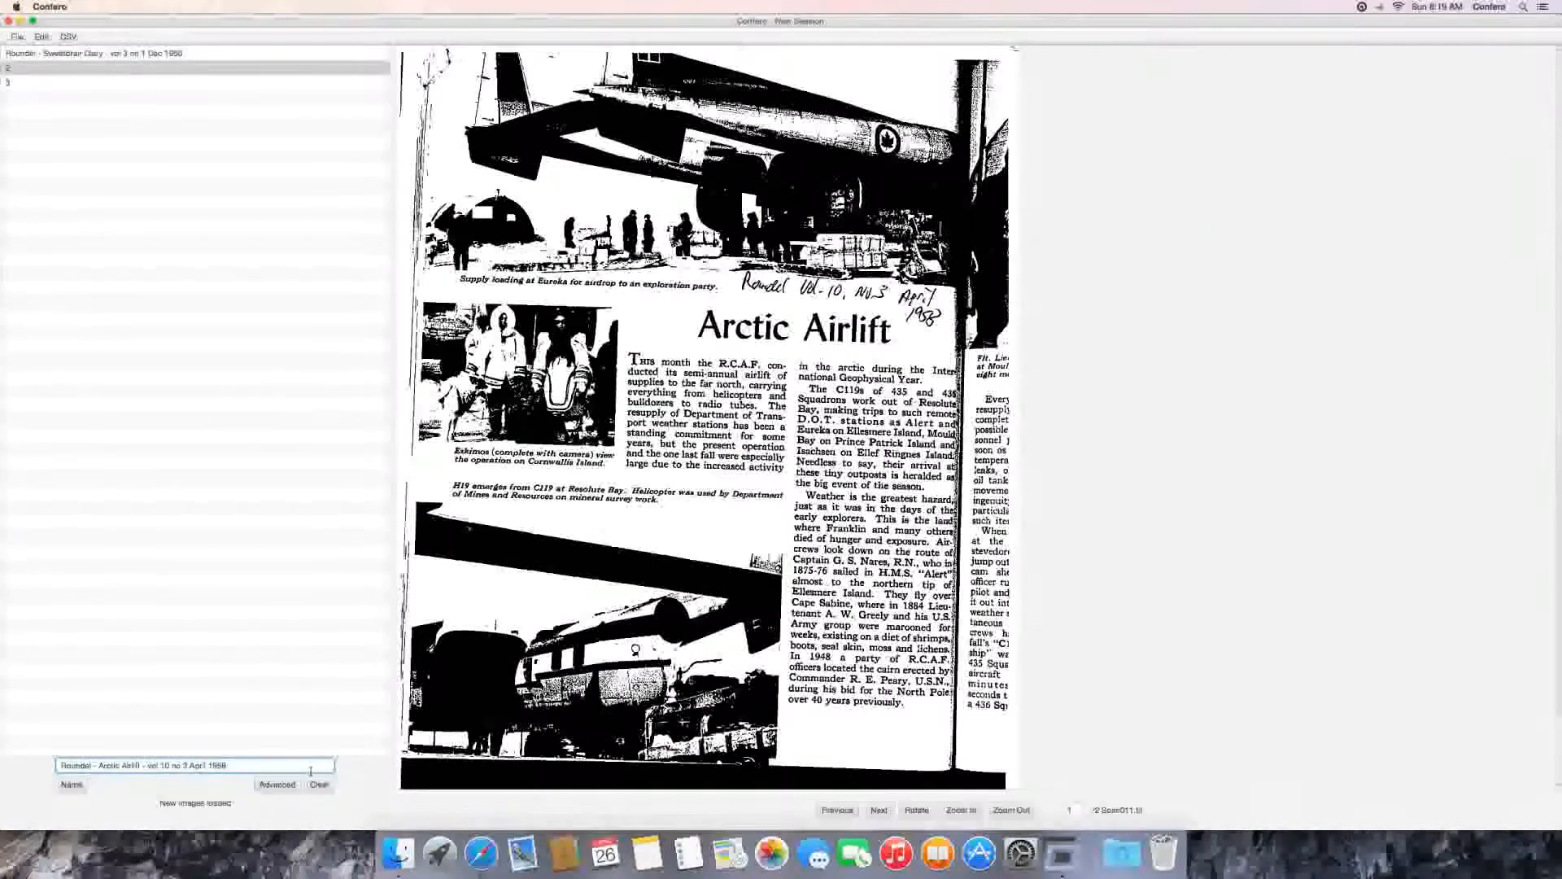
pyautogui.press('Return')
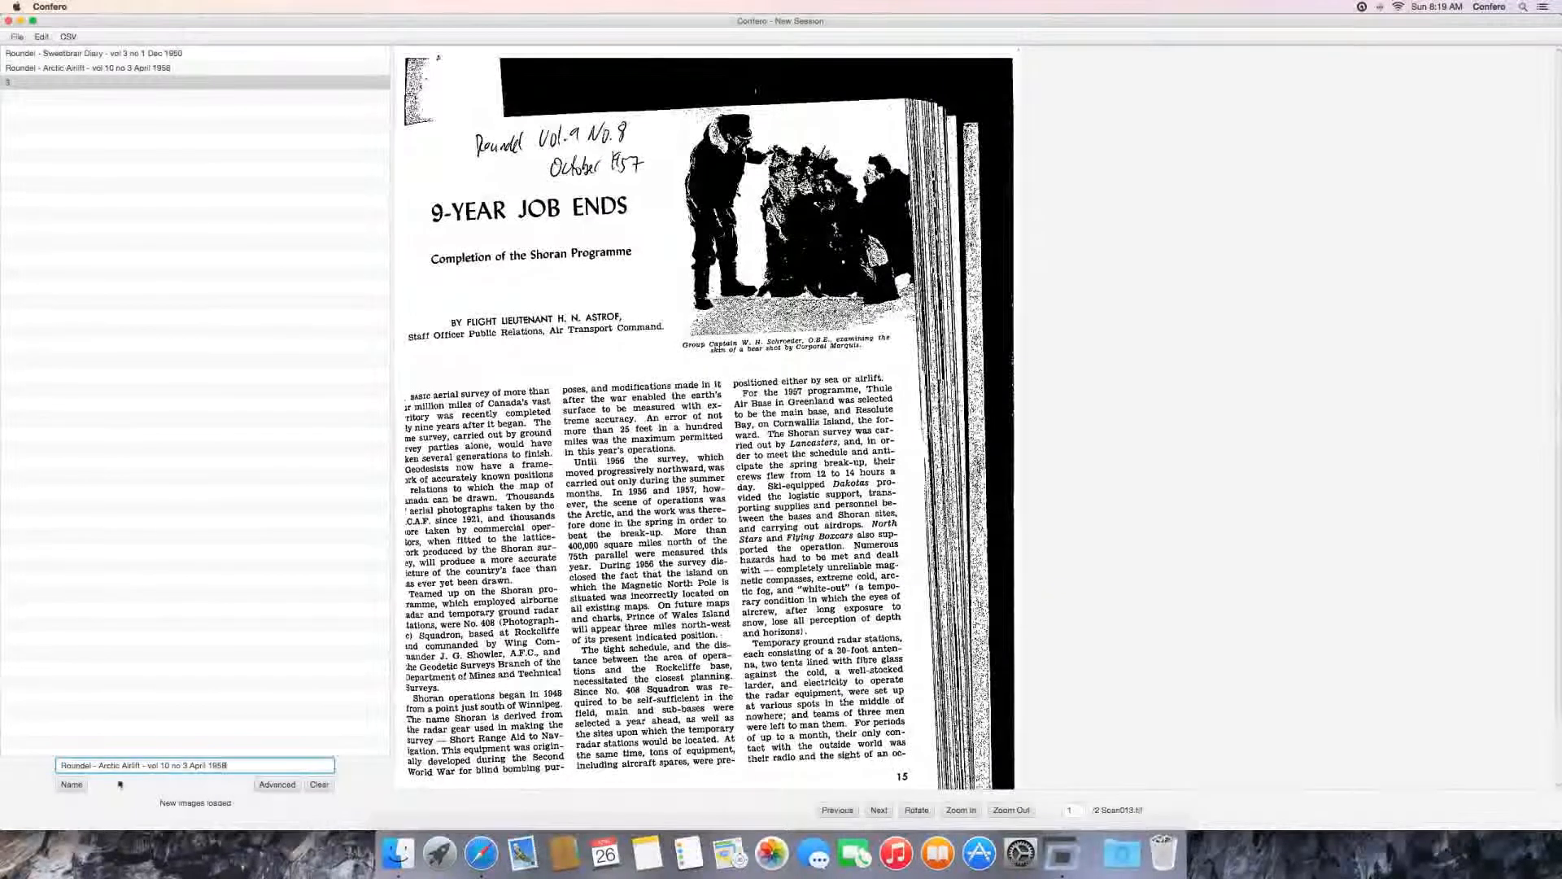
# Step: Name the third image set "Roundel - 9-Year Job Ends - vol 9 No 8 Oct 1957"
pyautogui.moveTo(99, 768); pyautogui.dragTo(322, 765)
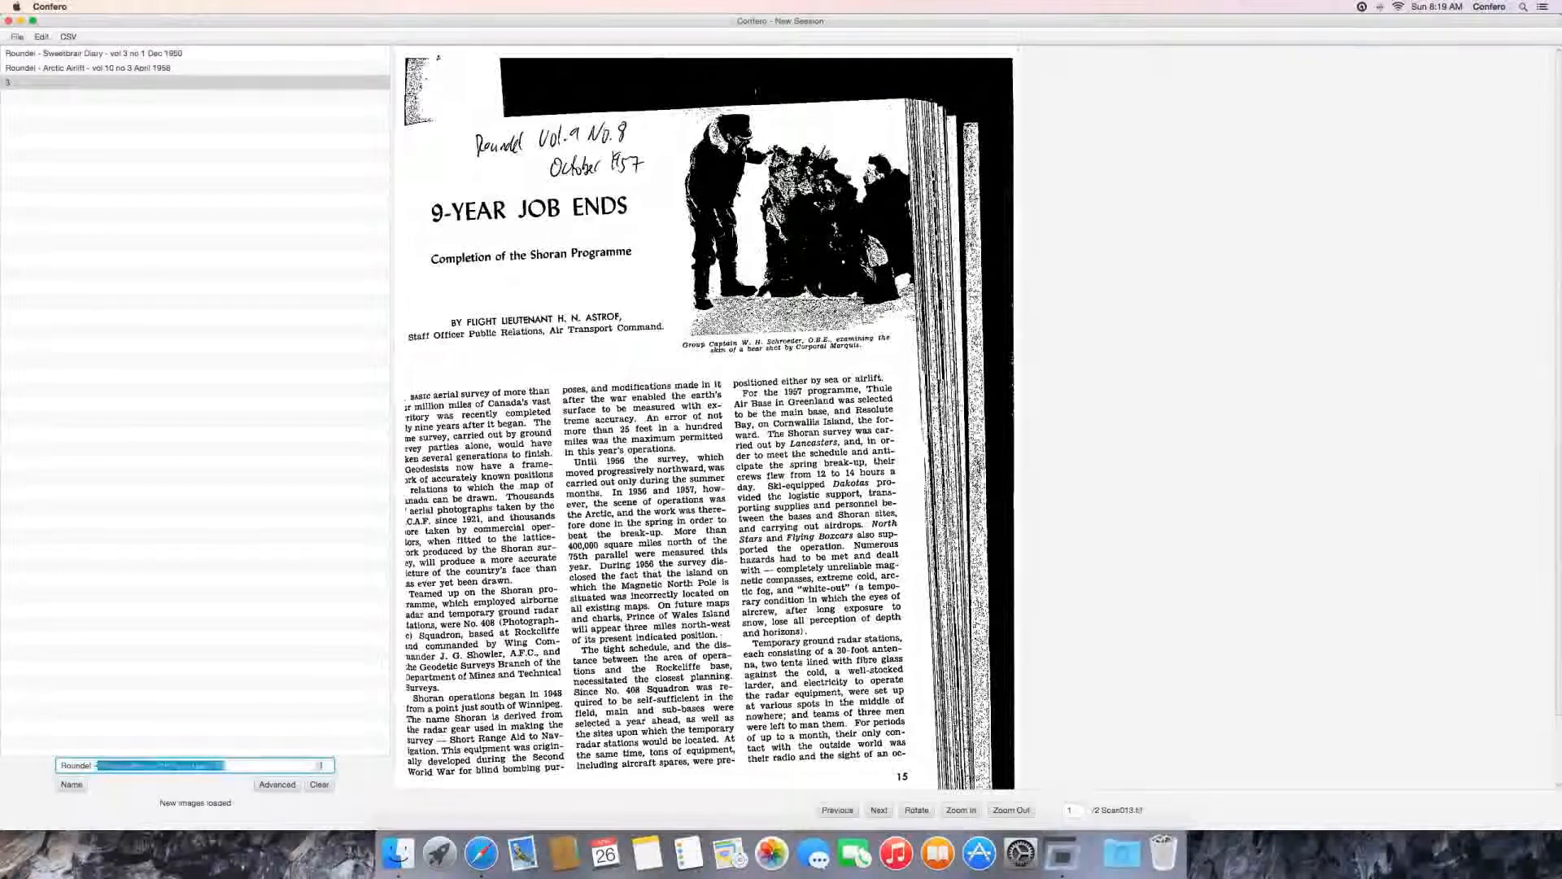
pyautogui.press('BackSpace')
pyautogui.write('9-')
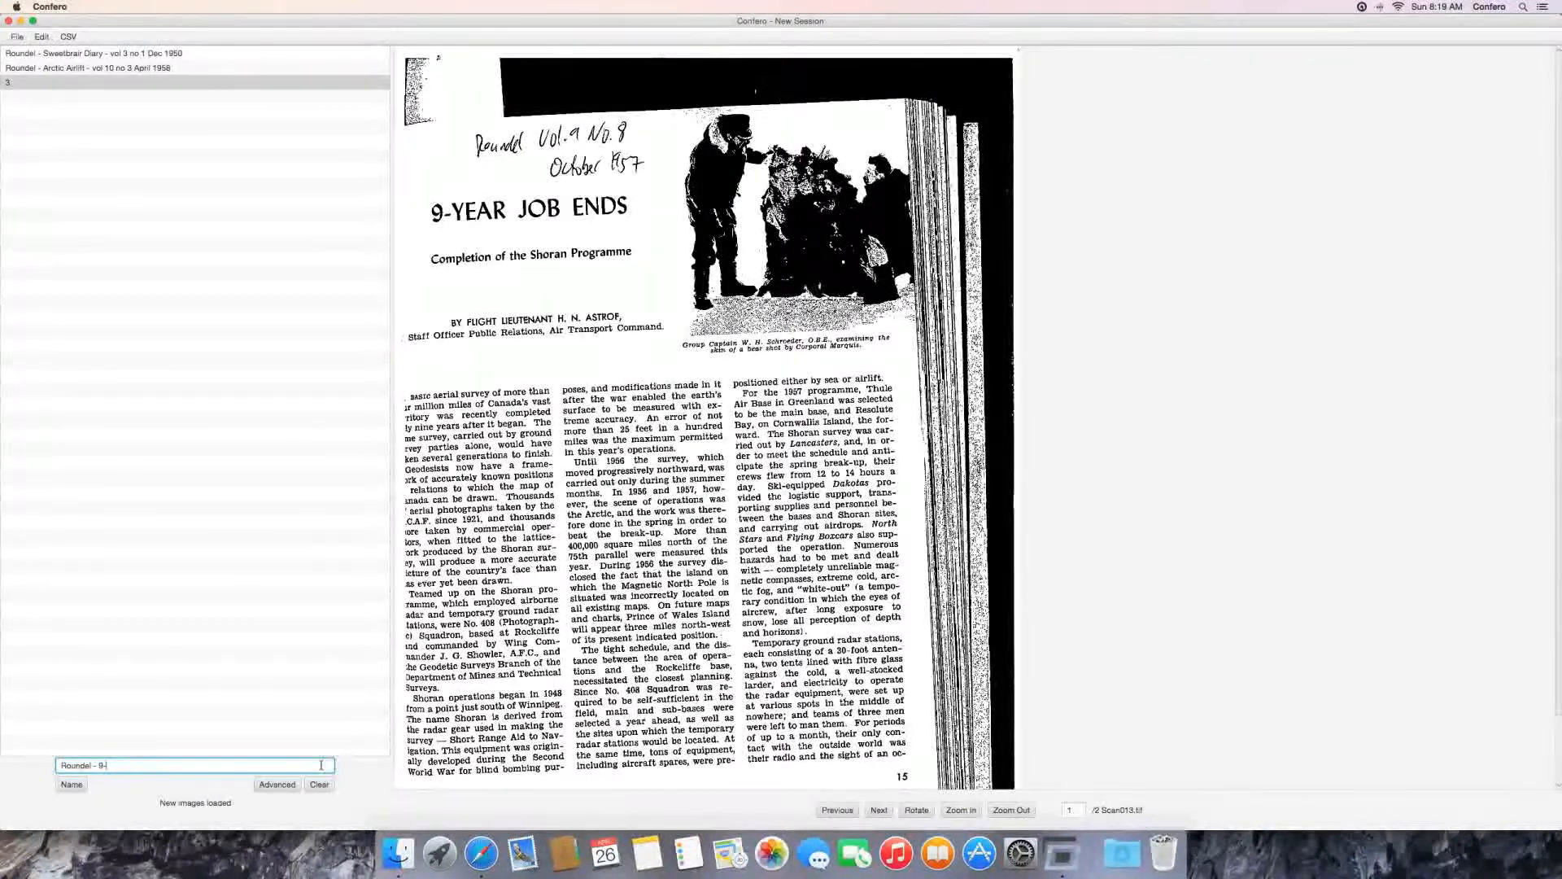
pyautogui.write('Year Job Ends - vol 9')
pyautogui.write('No 8 Oct 1957')
pyautogui.press('Return')
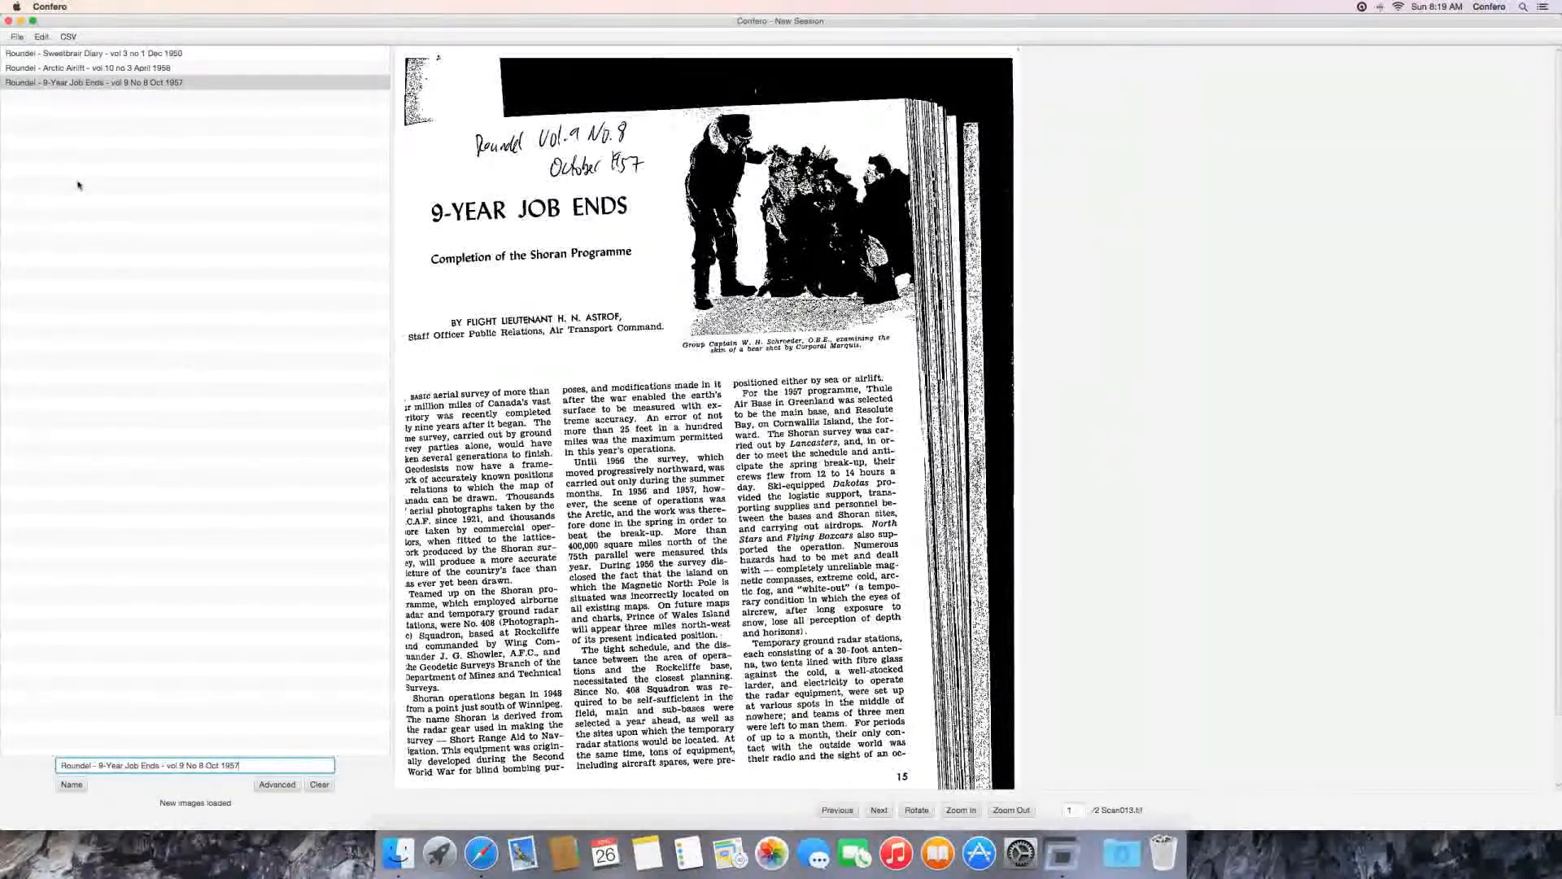
# Step: Export the sets into sorted directories in their original format, with a PDF of each batch, to the Confero Demo Export folder
pyautogui.click(17, 37)
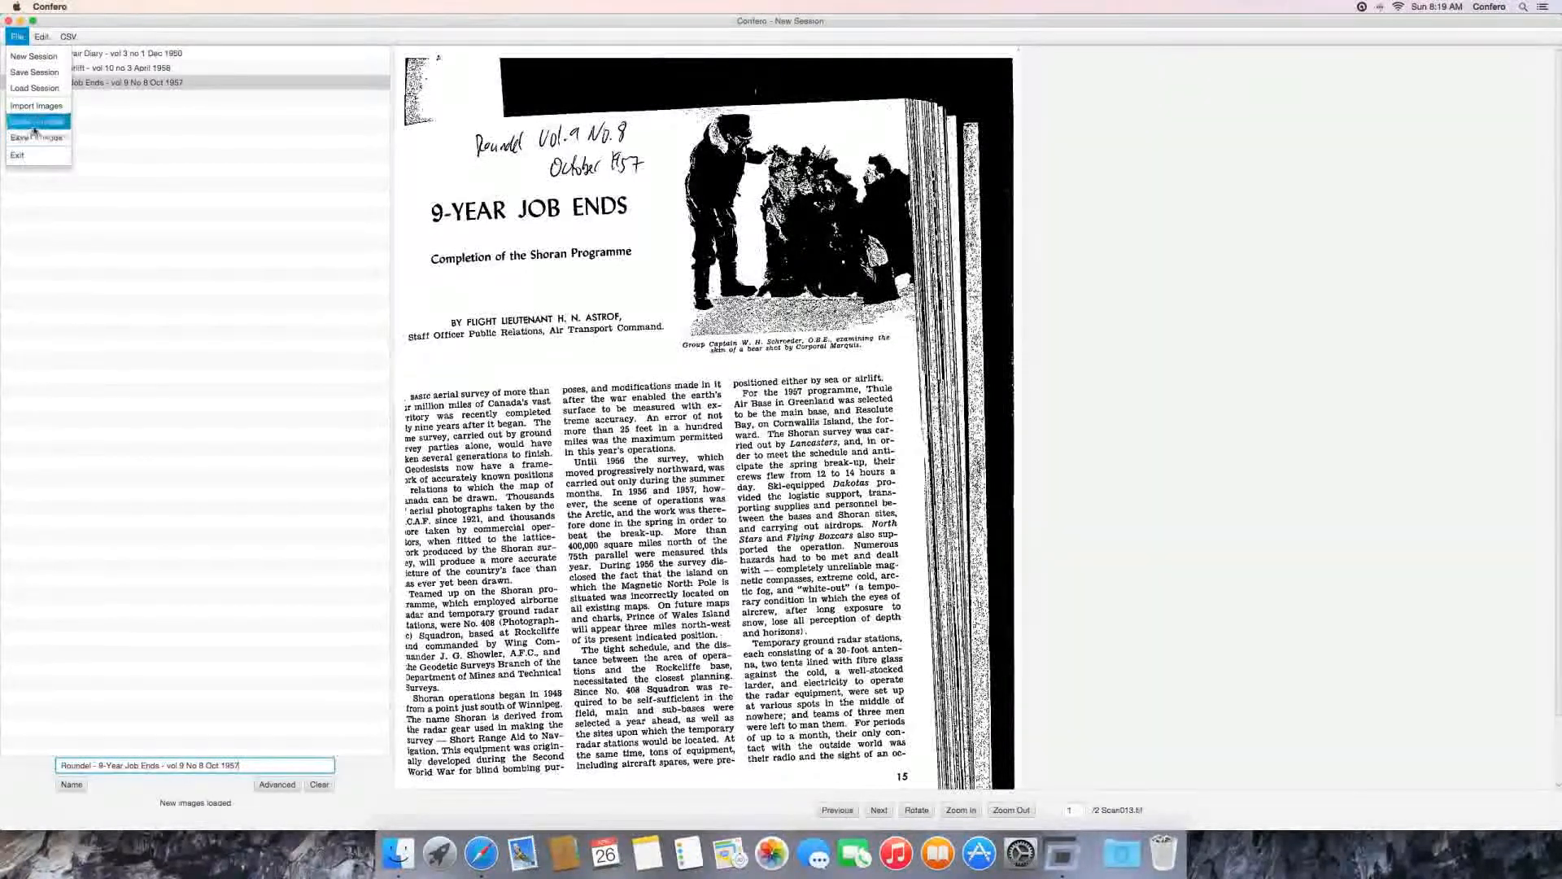
pyautogui.click(32, 122)
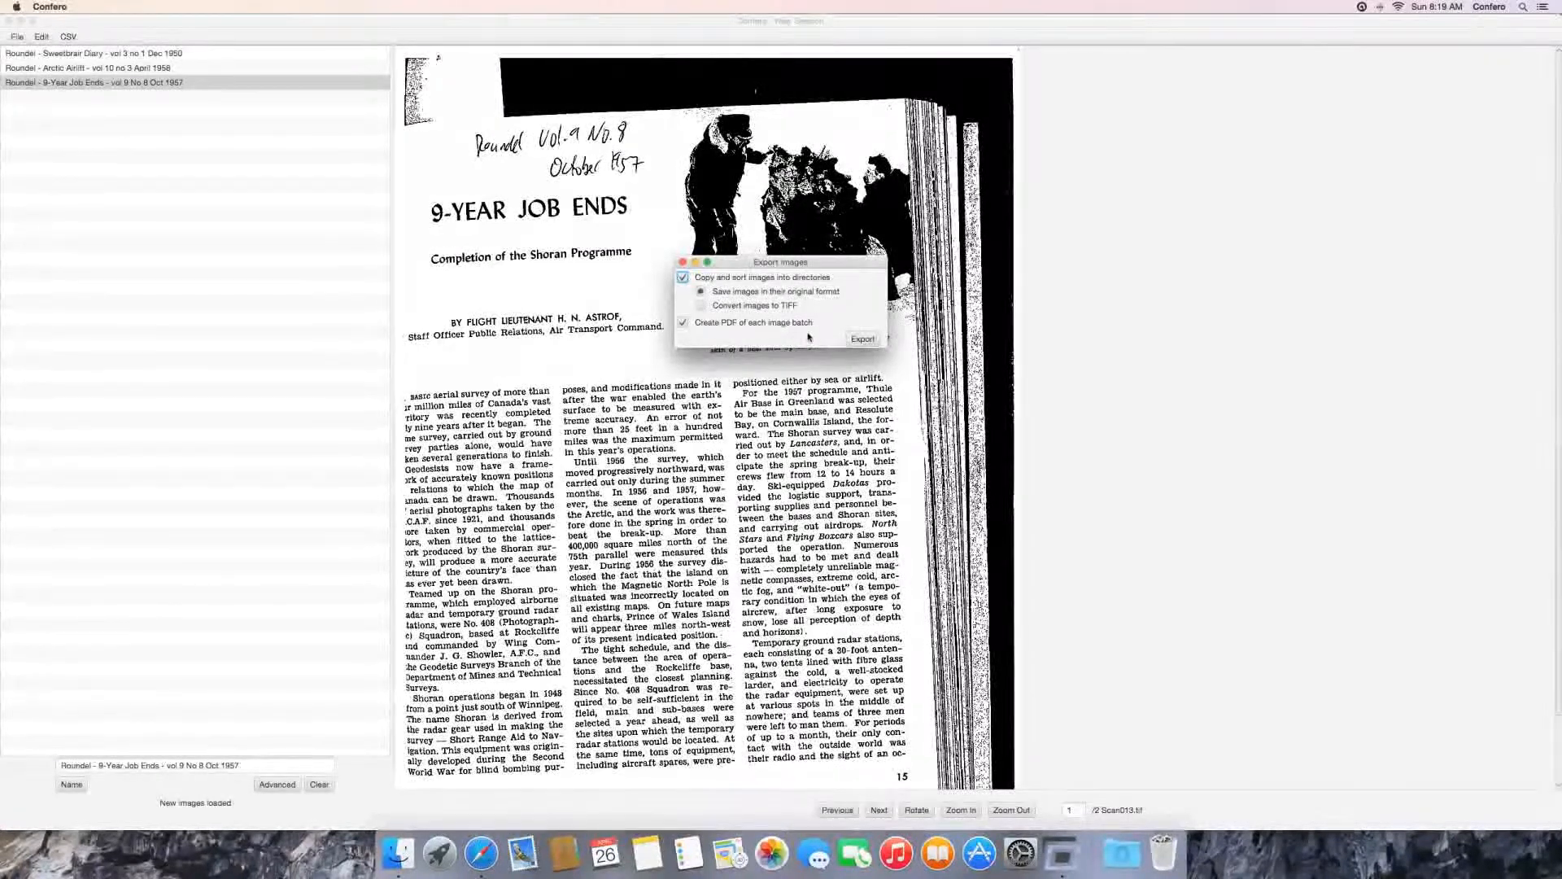
pyautogui.click(864, 339)
pyautogui.click(863, 339)
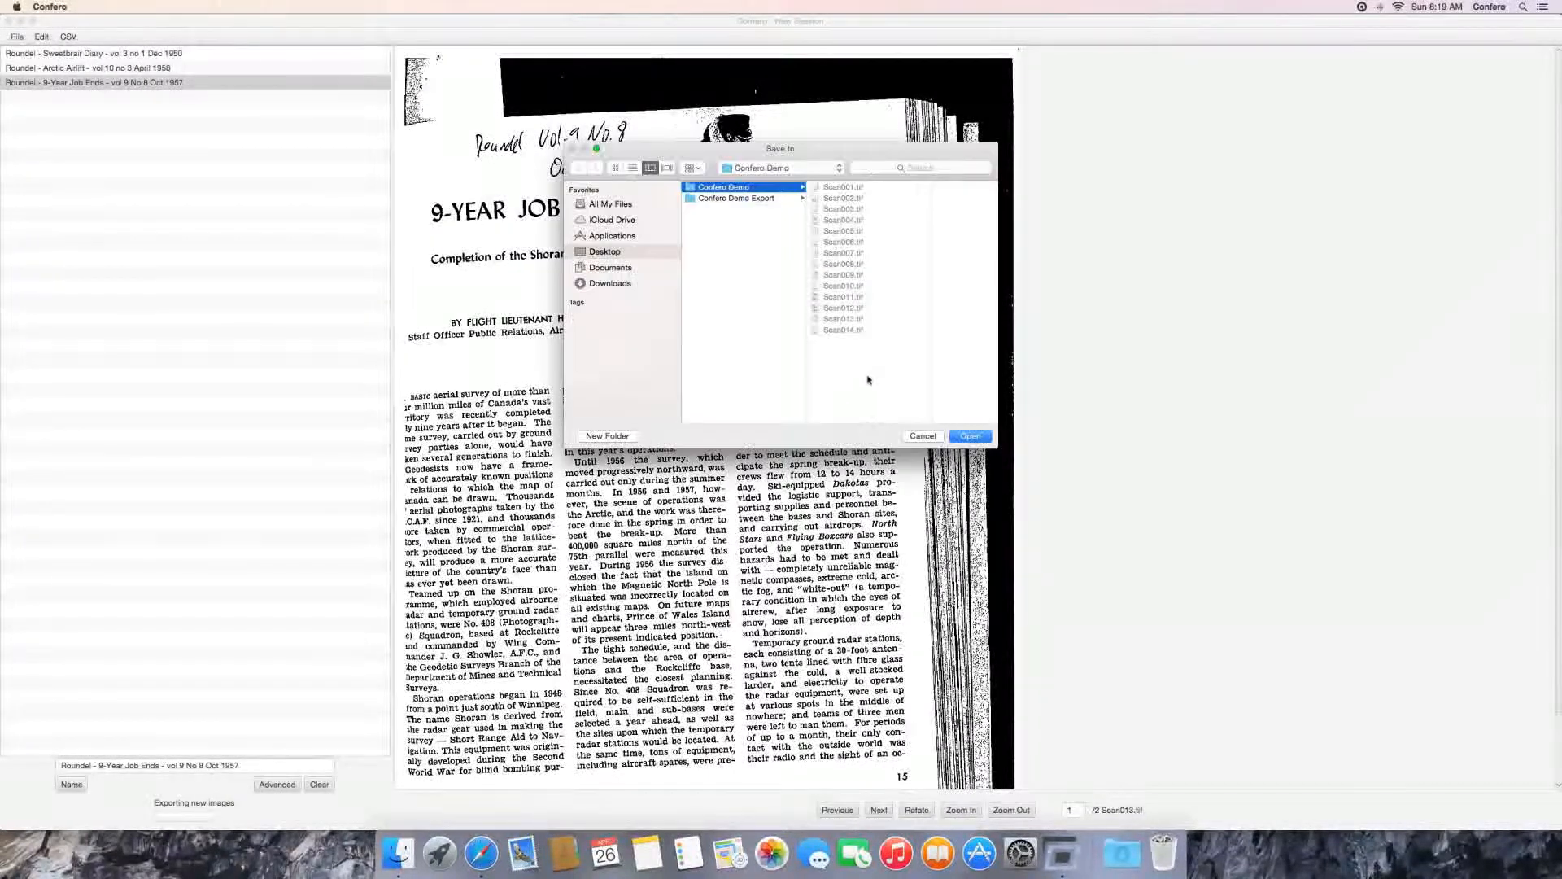
pyautogui.click(758, 198)
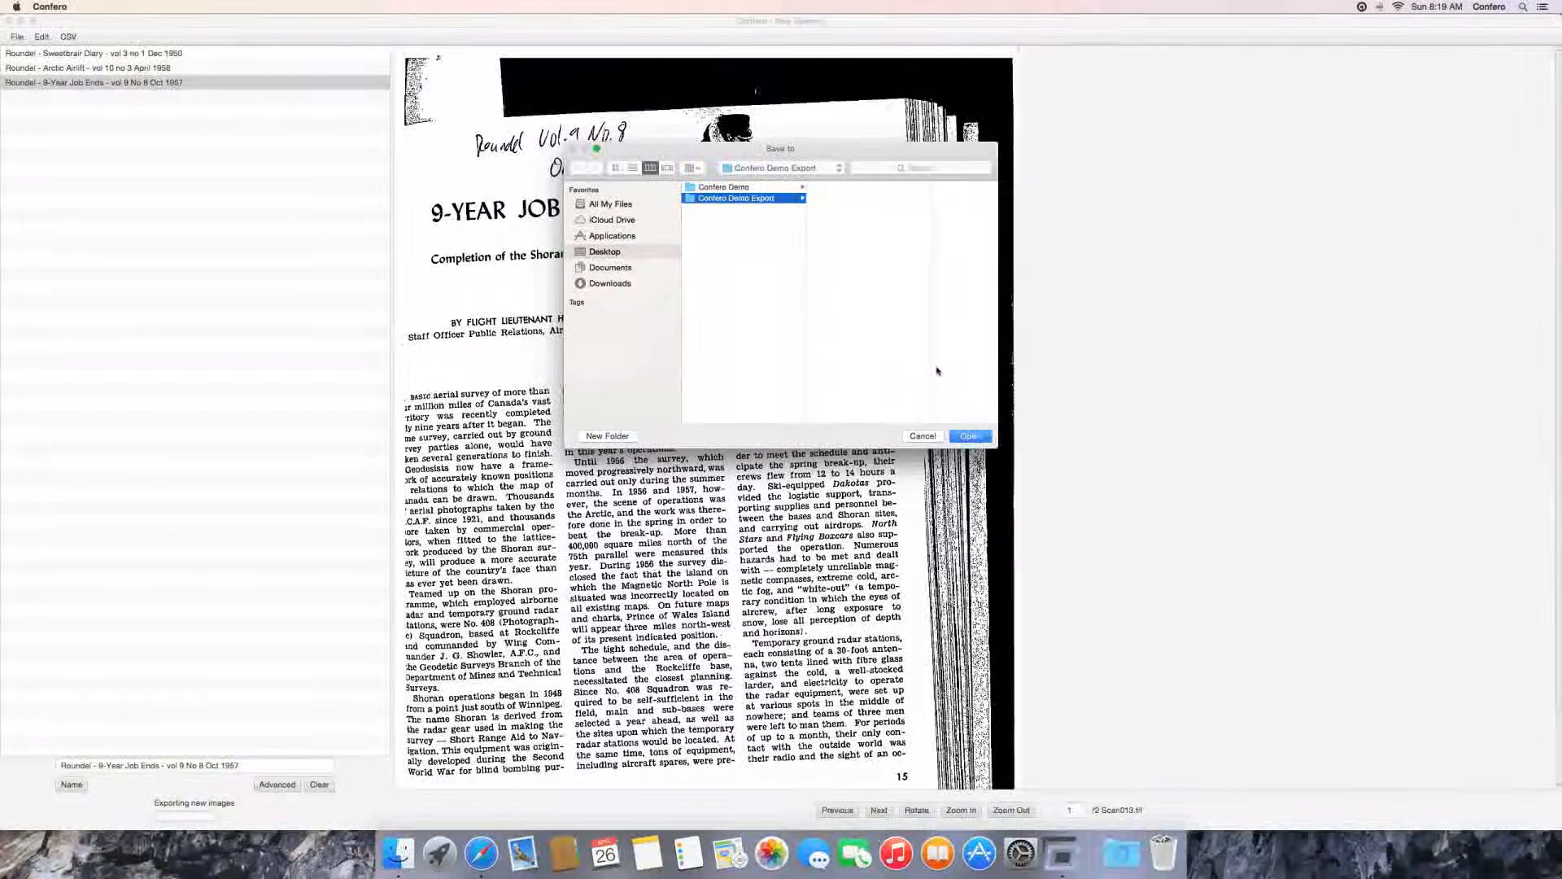
pyautogui.click(971, 436)
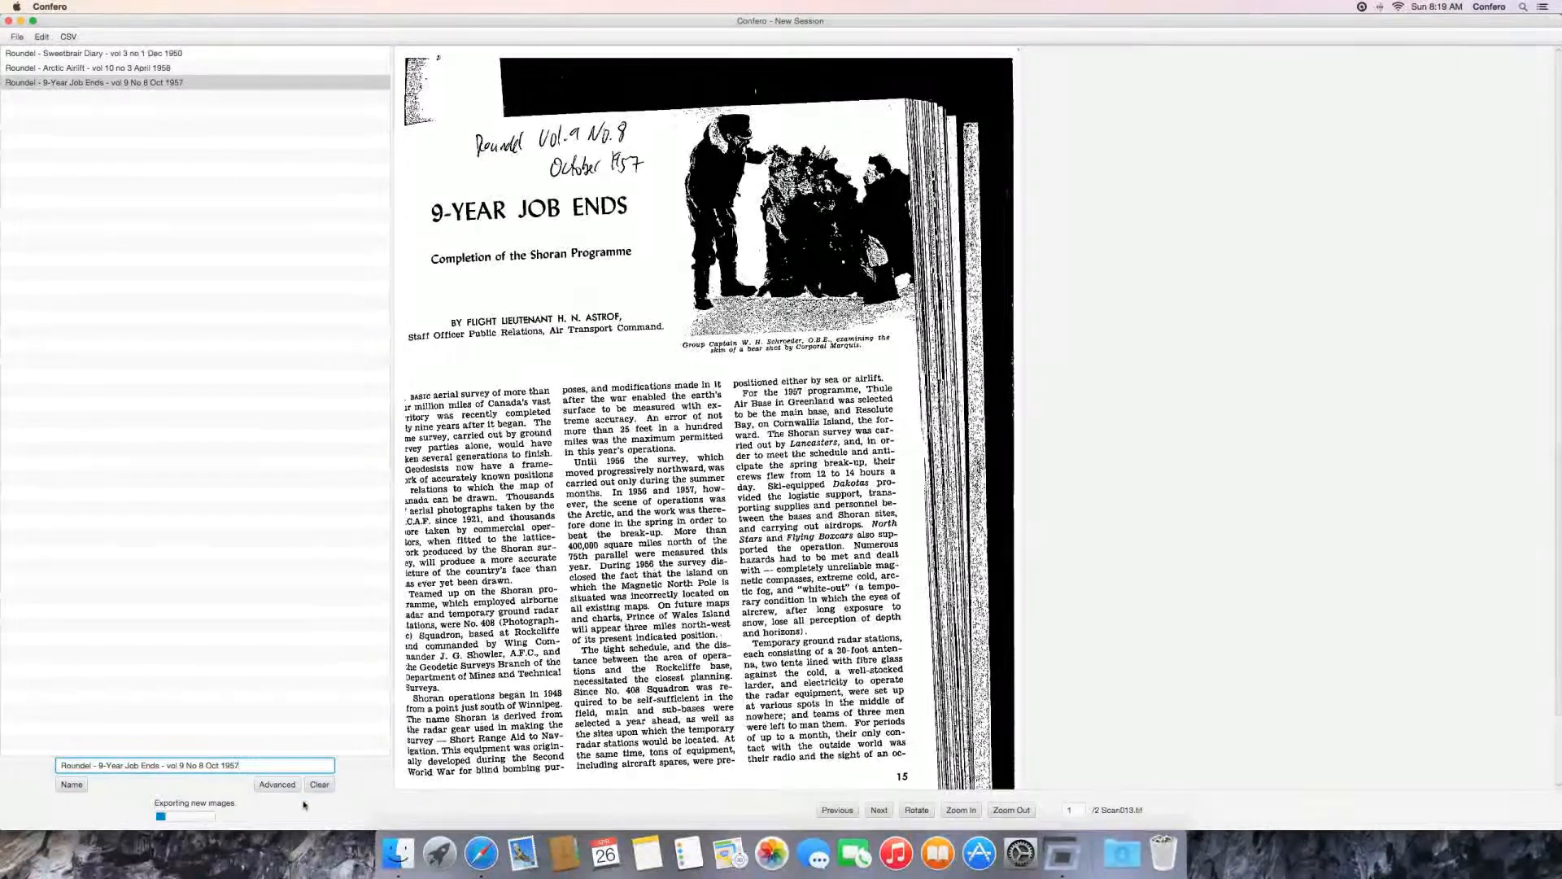
# Step: Minimize Confero and inspect the exported 9-Year Job Ends PDF in the desktop's Confero Demo Export folder
pyautogui.click(395, 853)
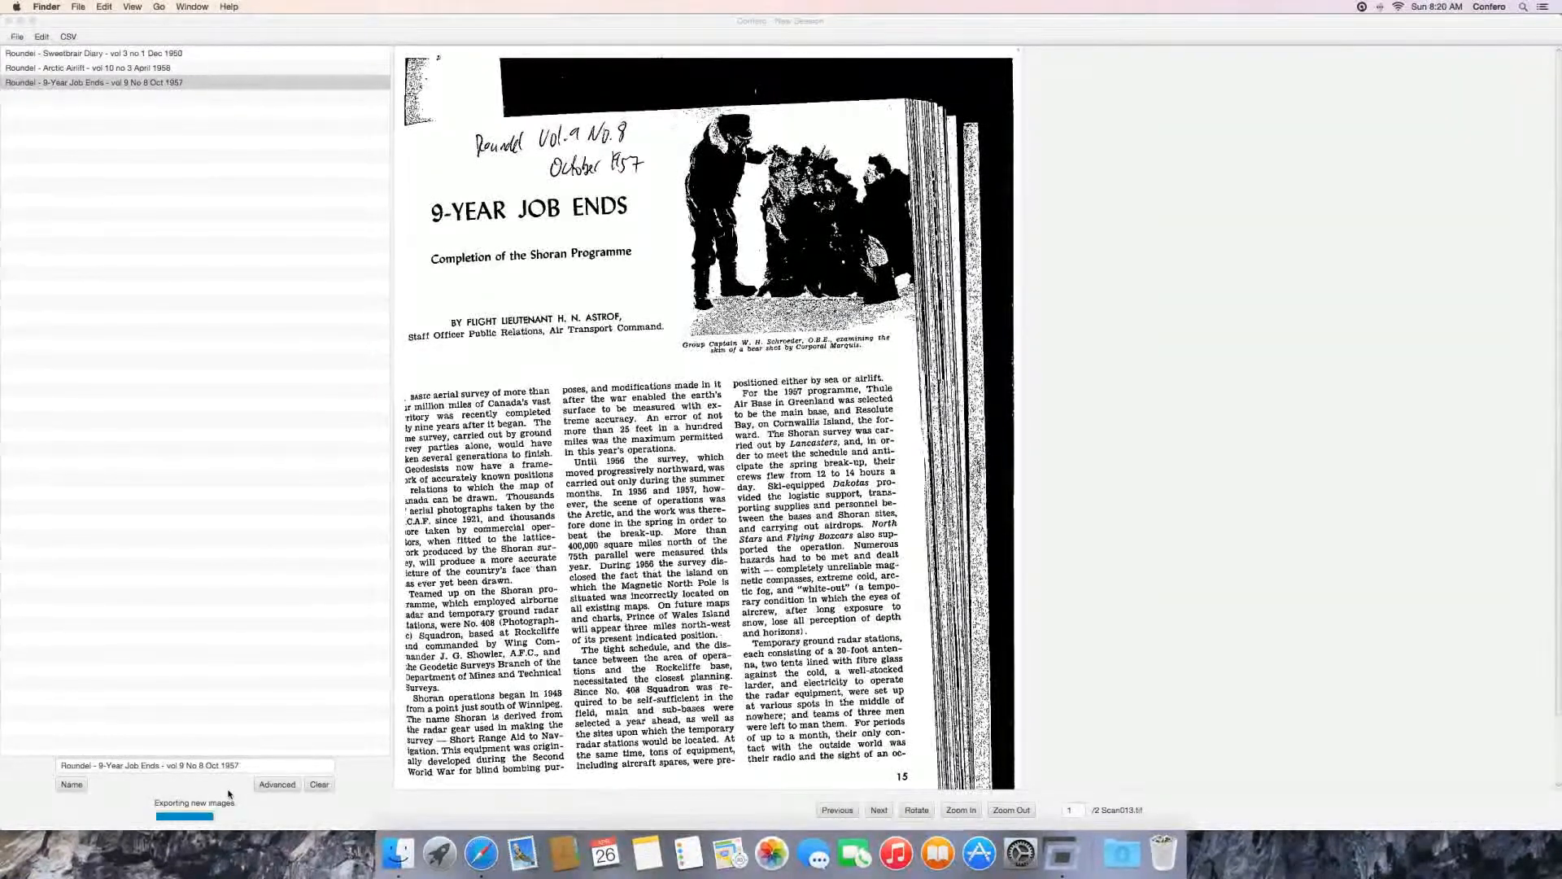
pyautogui.click(21, 20)
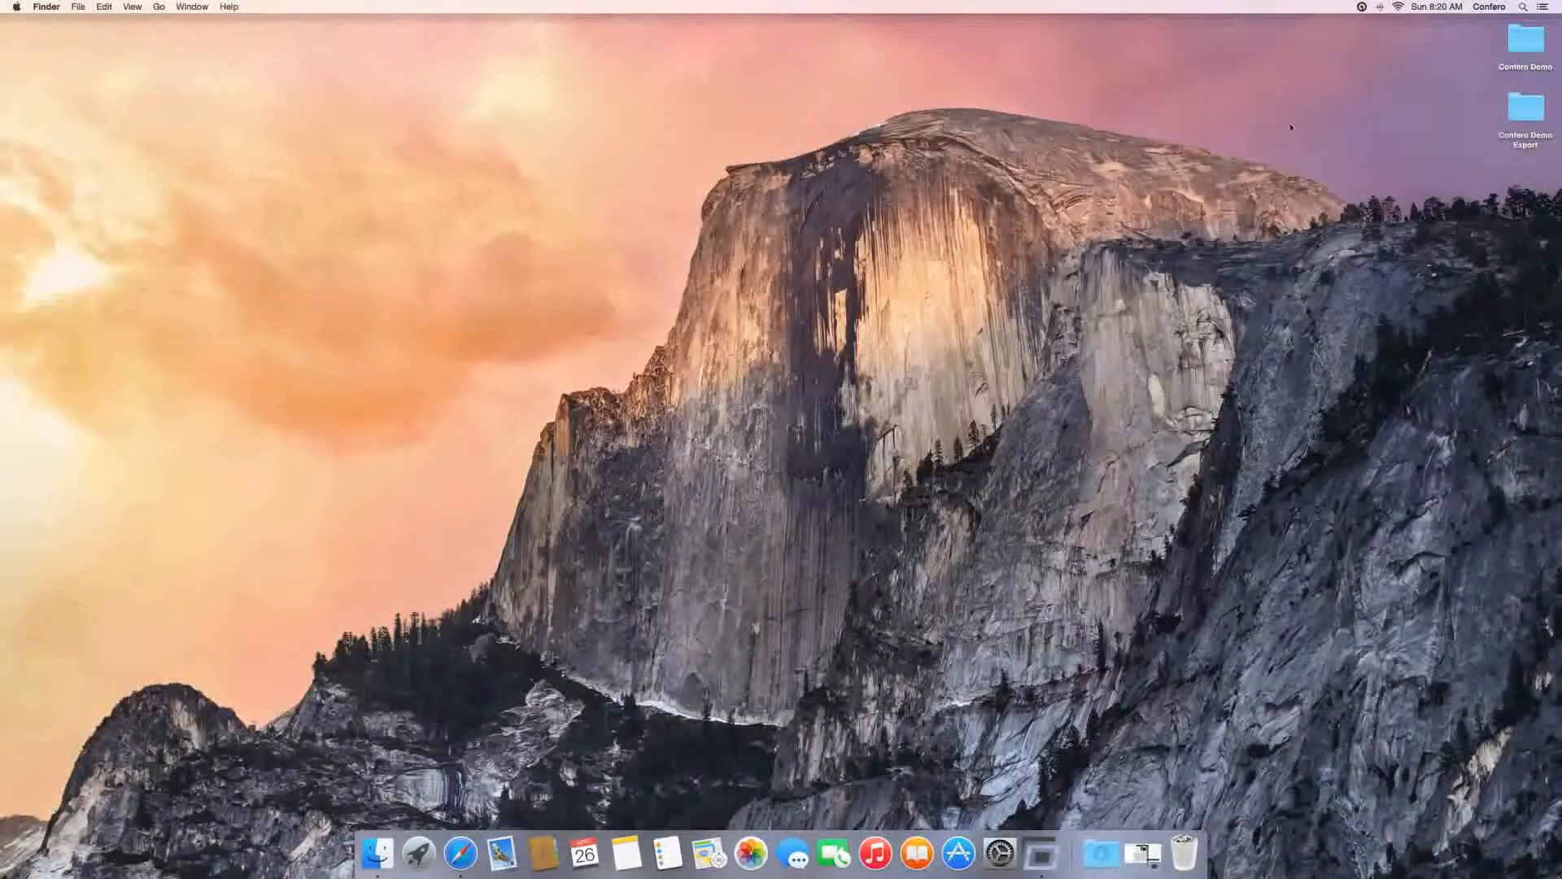
pyautogui.doubleClick(1522, 114)
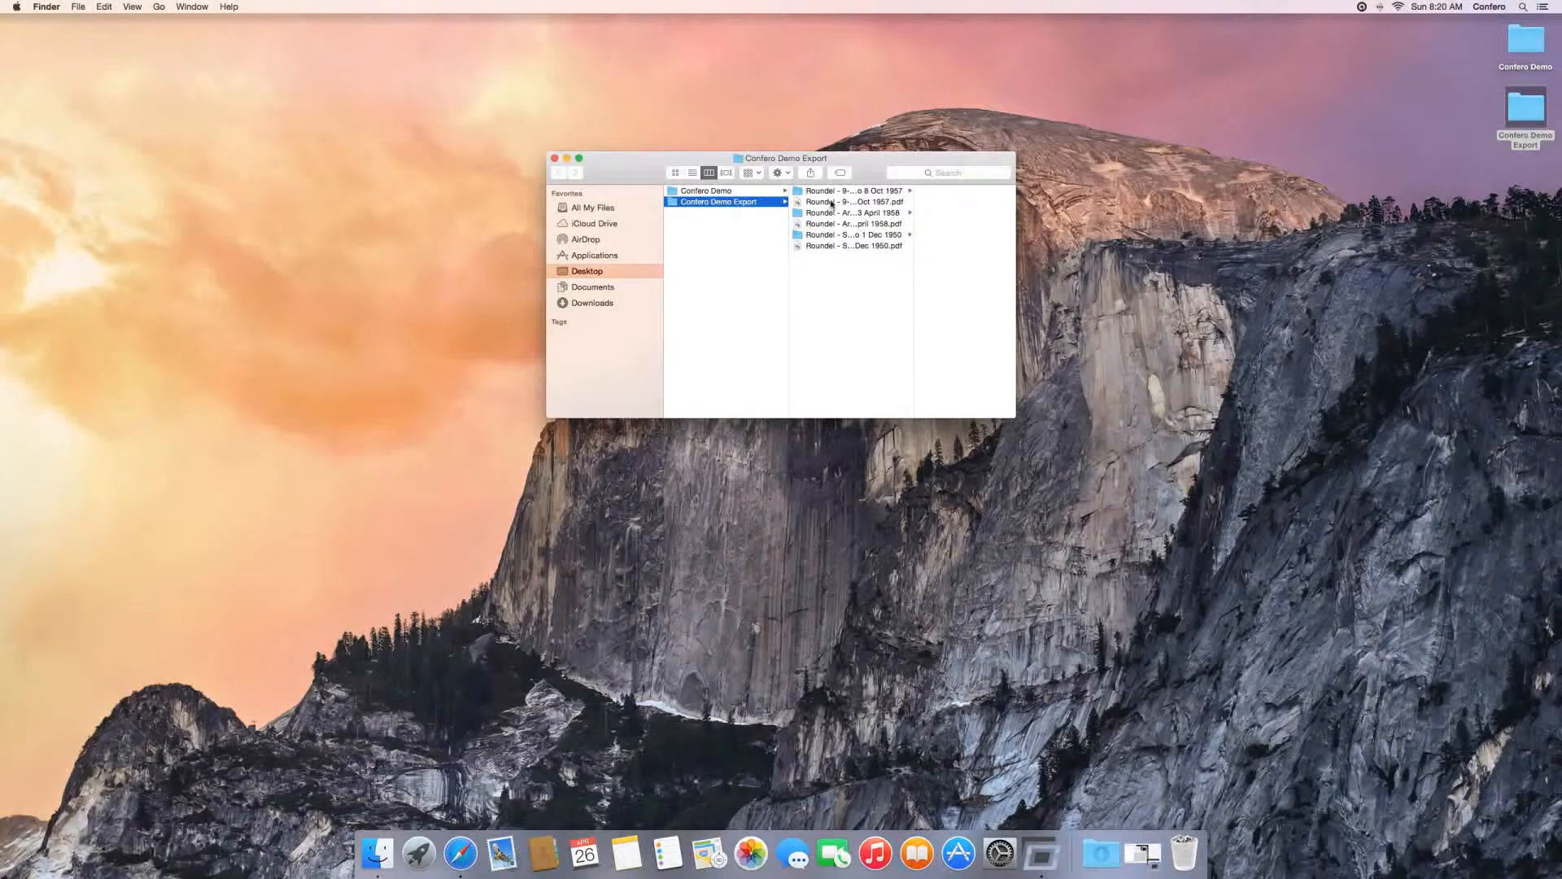
pyautogui.click(831, 202)
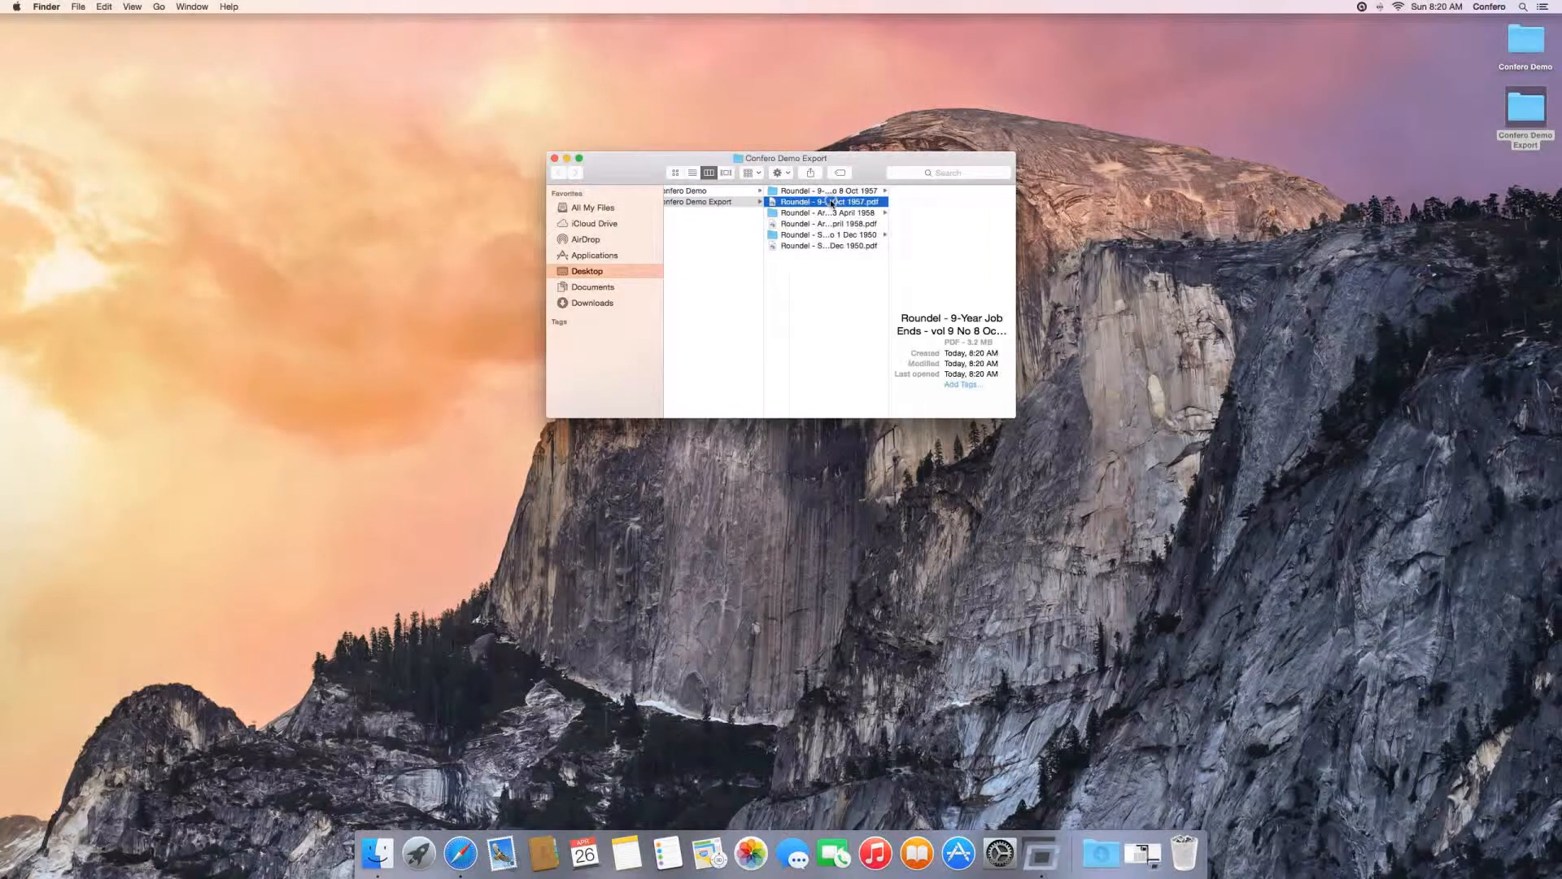
# Step: Preview the pages of "Roundel - 9-Year Job Ends - vol 9 No 8 Oct 1957.pdf" and close the preview
pyautogui.click(816, 246)
pyautogui.click(820, 203)
pyautogui.press('space')
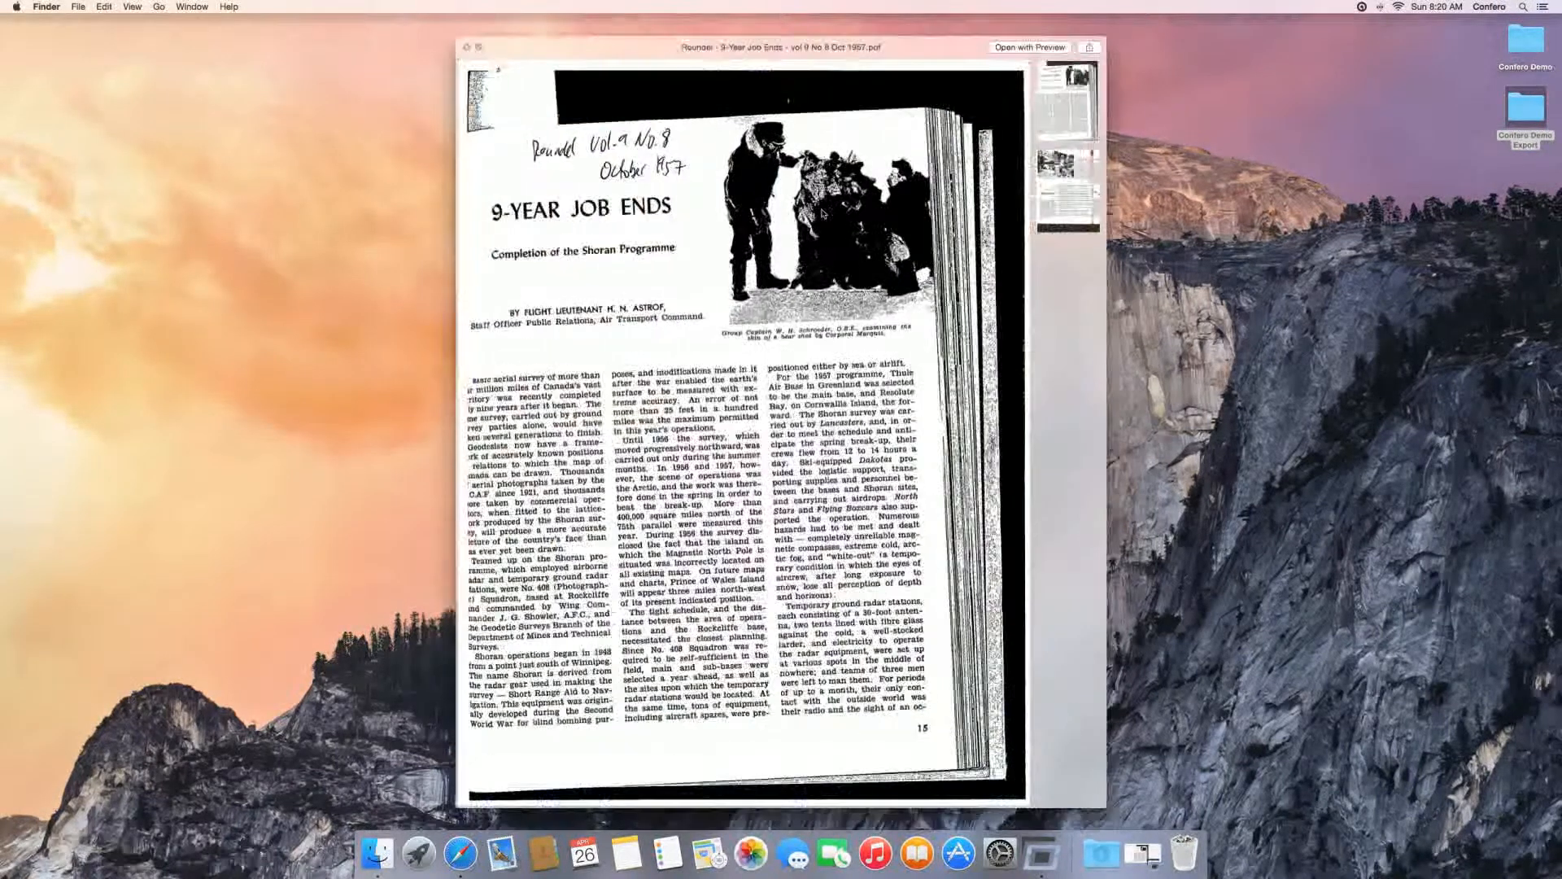
pyautogui.scroll(-10, 822, 213)
pyautogui.press('space')
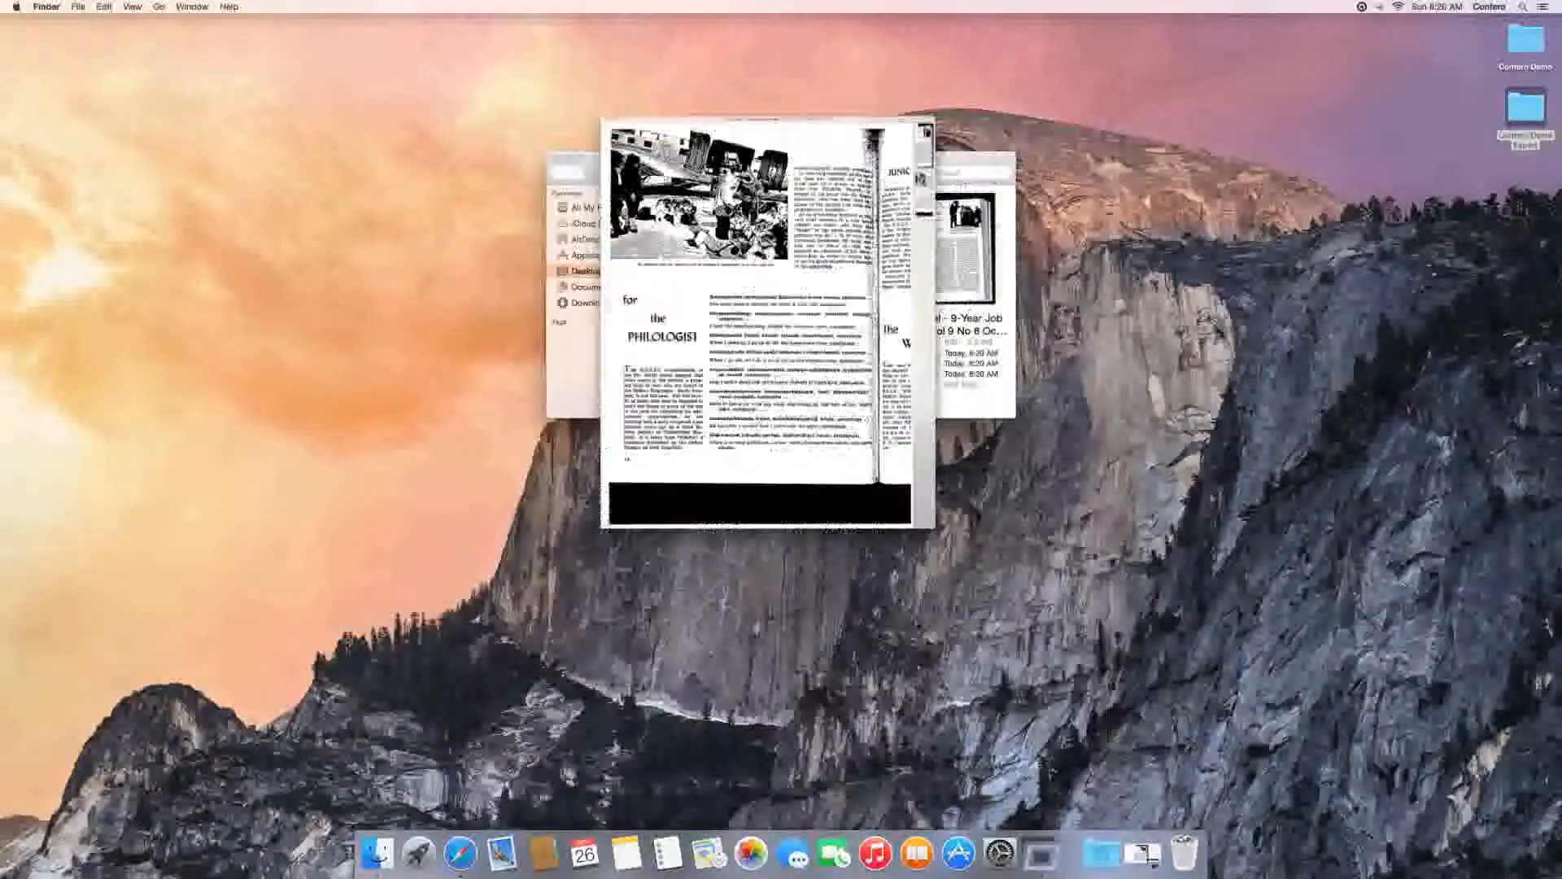
# Step: Preview the pages of "Roundel - Sweetbrair Diary - vol 3 no 1 Dec 1950.pdf" and close the preview
pyautogui.click(794, 214)
pyautogui.click(794, 225)
pyautogui.click(794, 247)
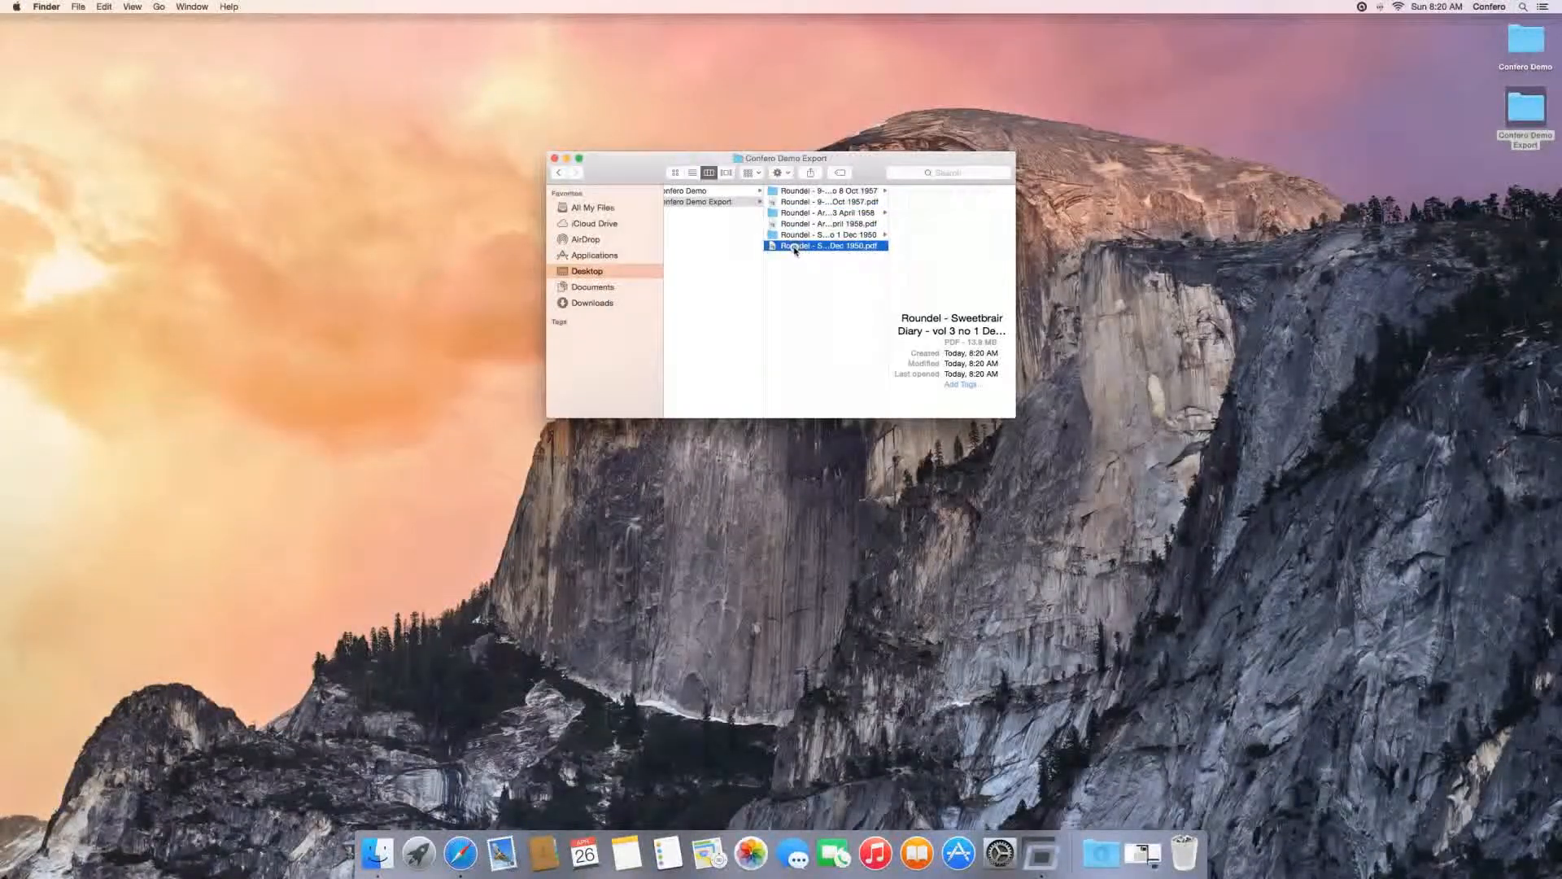
pyautogui.press('space')
pyautogui.scroll(-15, 794, 269)
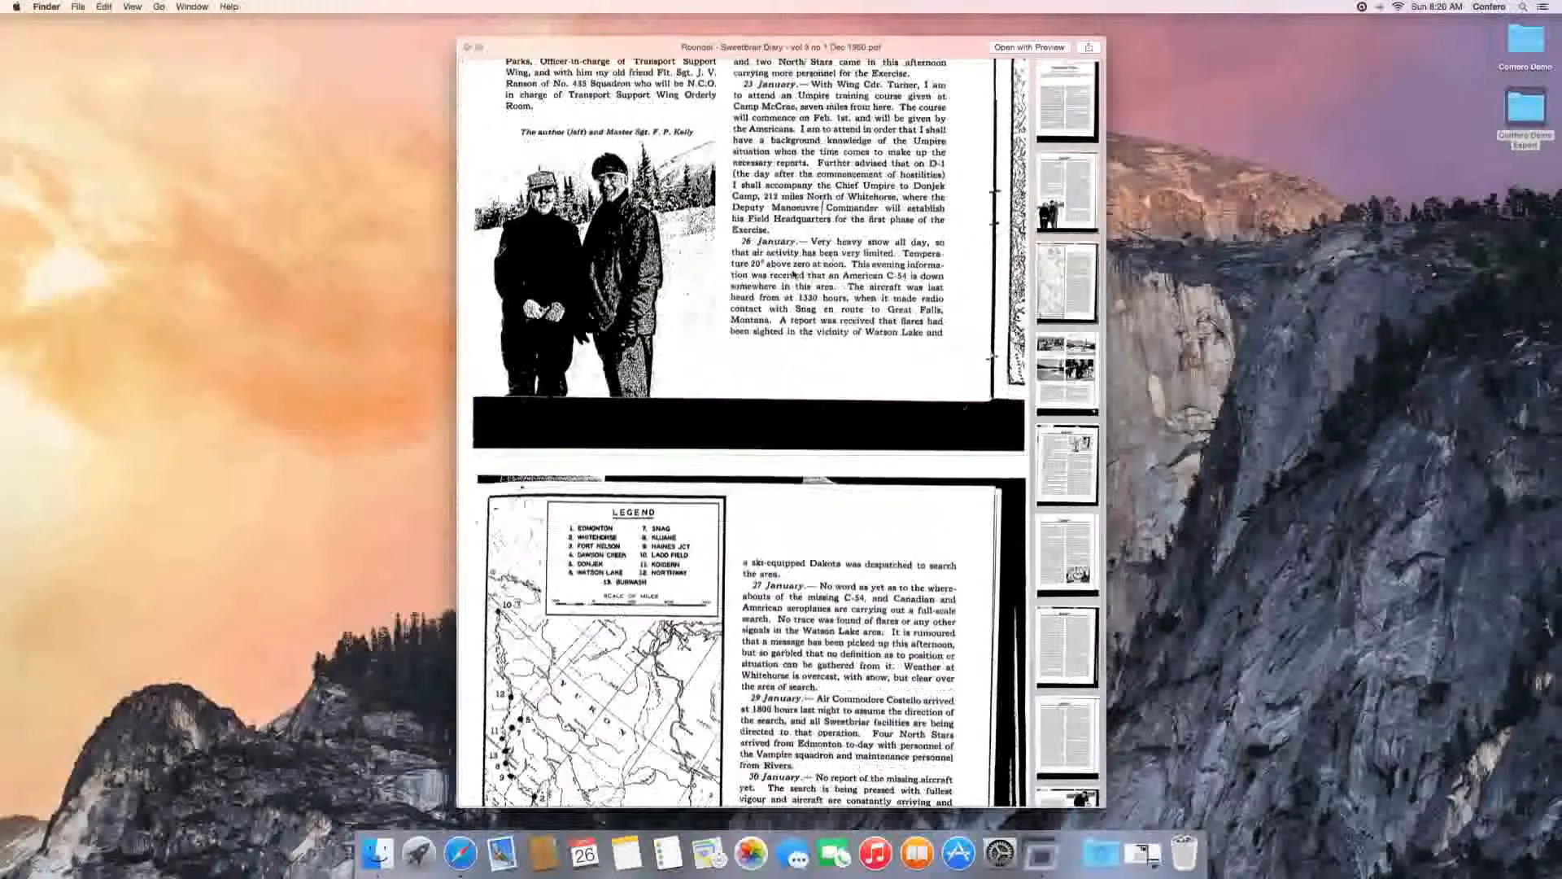
pyautogui.scroll(-5, 794, 275)
pyautogui.press('space')
# Step: Open the exported Sweetbrair Diary folder and widen the Finder window to check its scan files and the full export names
pyautogui.click(797, 235)
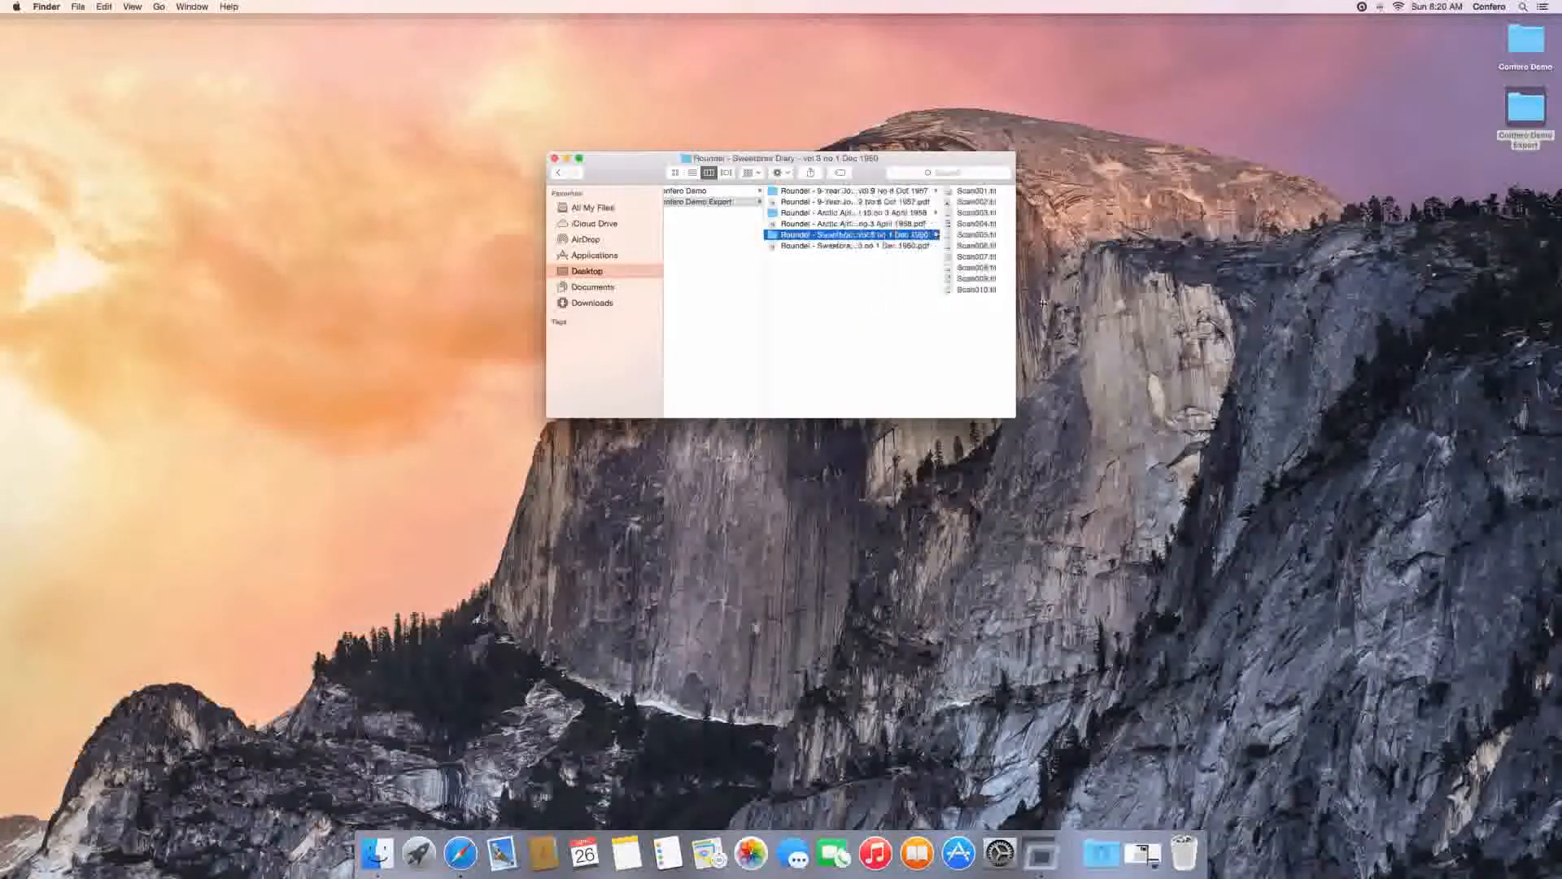
pyautogui.moveTo(1043, 302); pyautogui.dragTo(1084, 304)
pyautogui.hscroll(4, 993, 286)
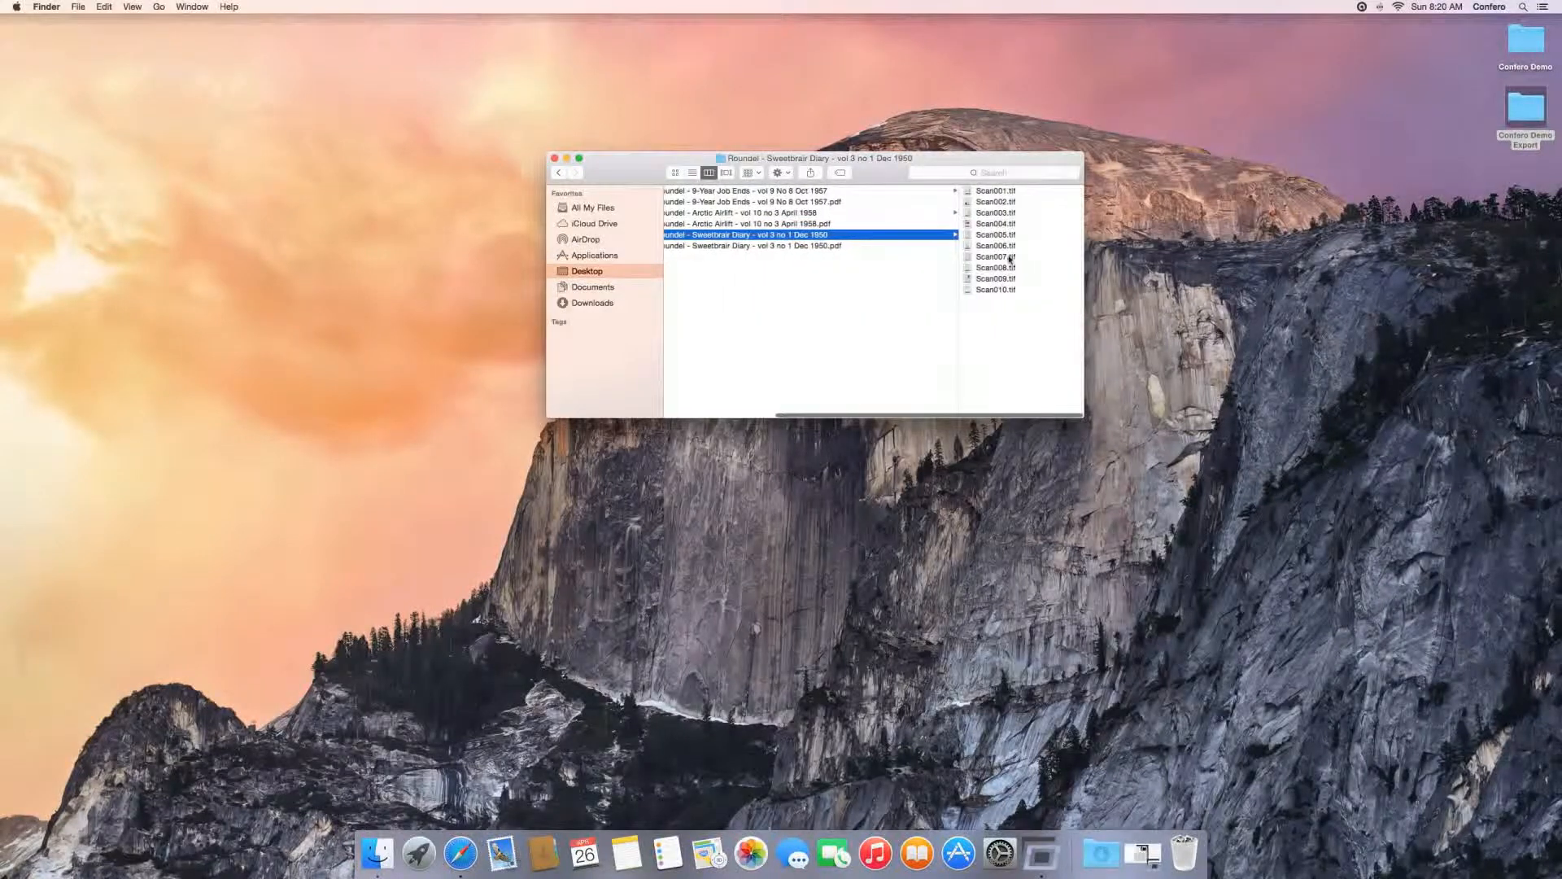
pyautogui.hscroll(-3, 1030, 238)
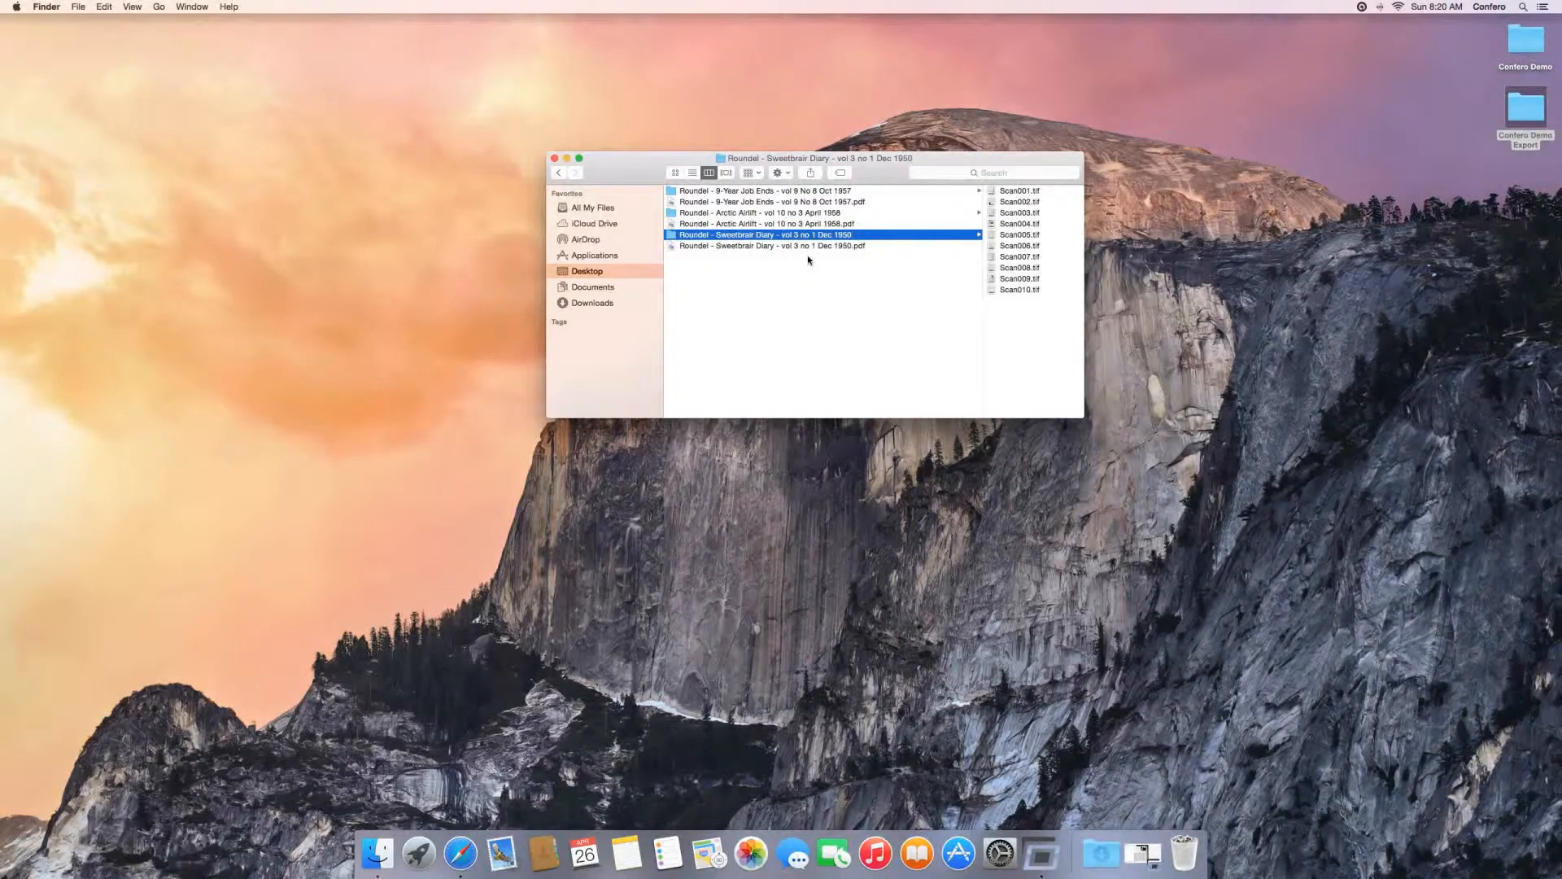
pyautogui.hscroll(-1, 809, 260)
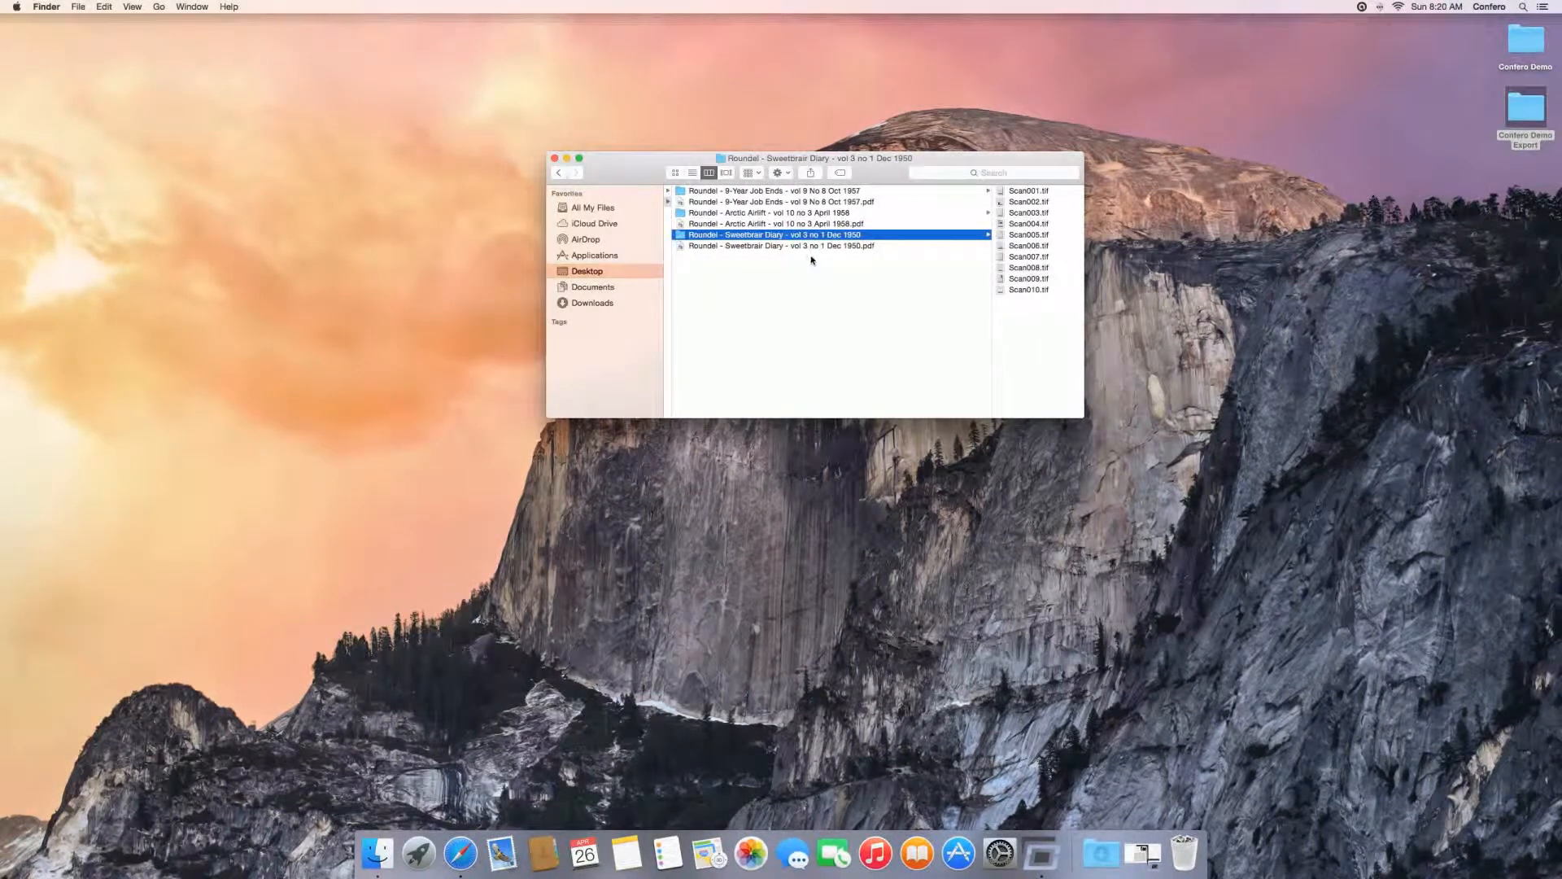